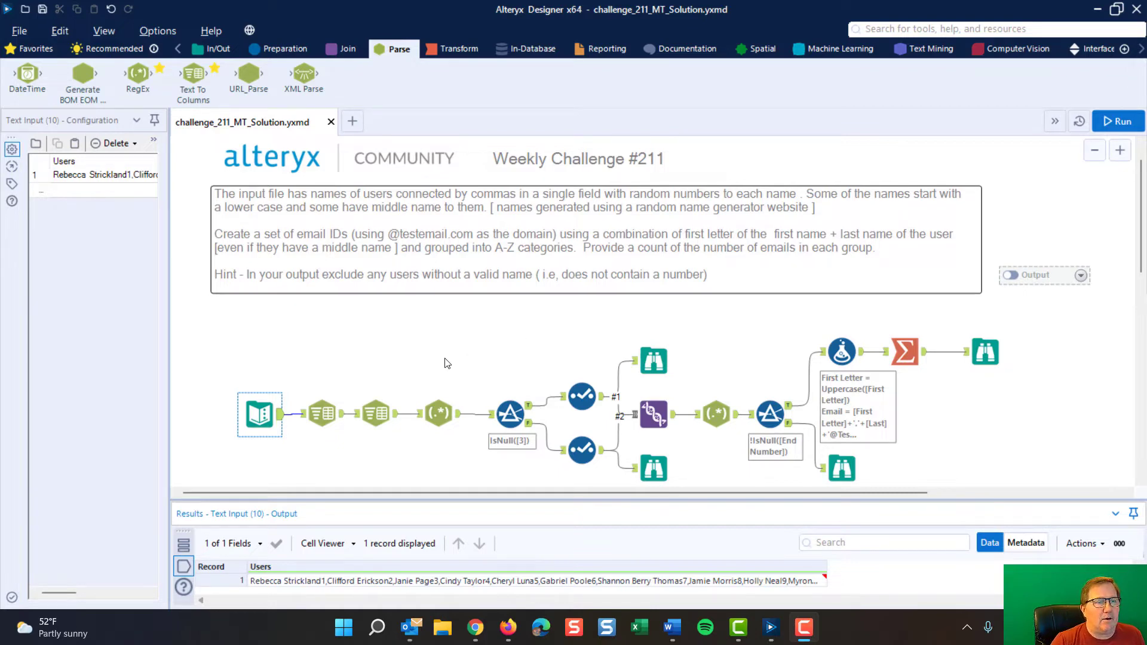
Step: Examine the final Browse tool's grouped emails and counts in an enlarged results area, then shrink that area again
{"action": "left_click", "coordinate": [991, 357]}
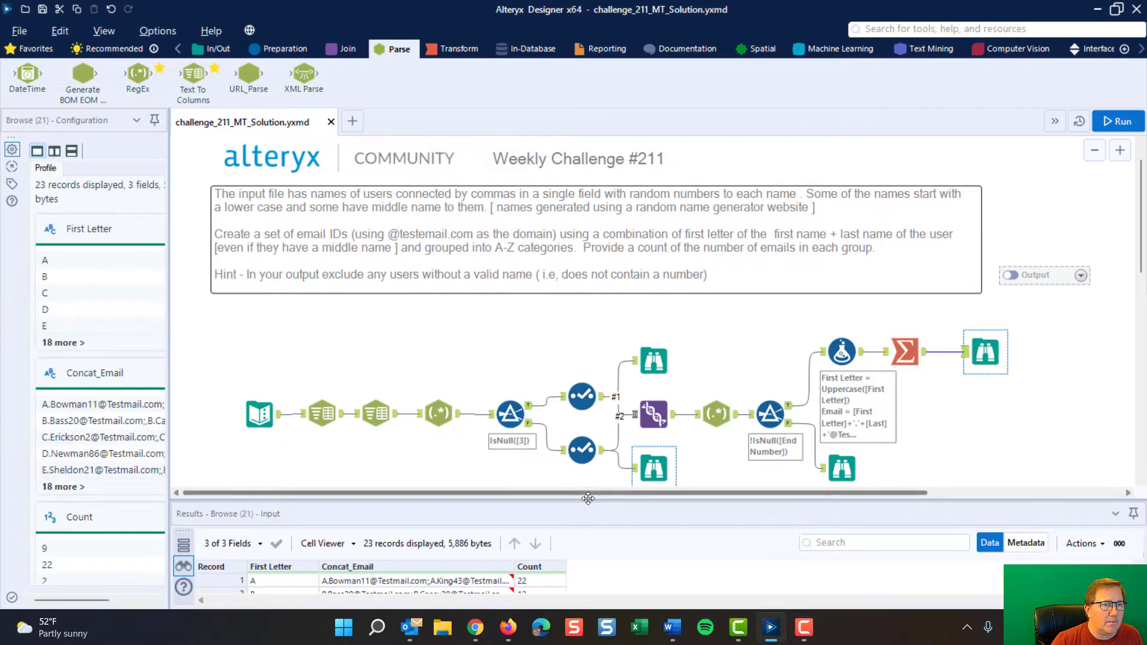
{"action": "left_click_drag", "start_coordinate": [589, 498], "coordinate": [589, 396]}
{"action": "scroll", "coordinate": [598, 327], "scroll_direction": "down", "scroll_amount": 1}
{"action": "scroll", "coordinate": [594, 326], "scroll_direction": "down", "scroll_amount": 1}
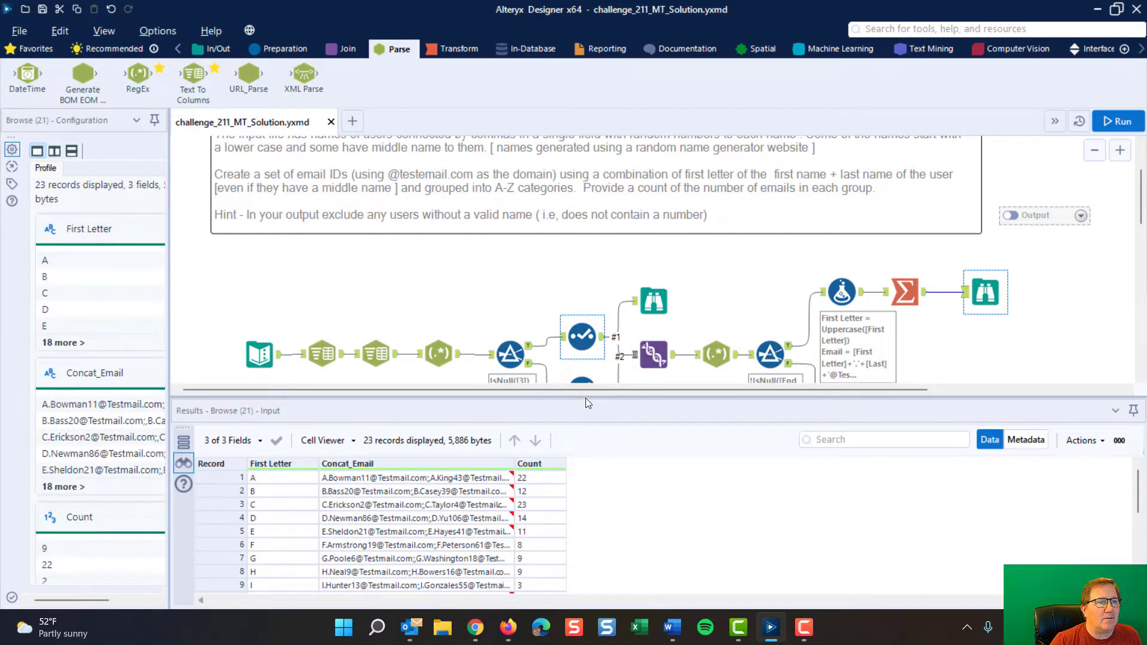
{"action": "left_click_drag", "start_coordinate": [586, 396], "coordinate": [585, 471]}
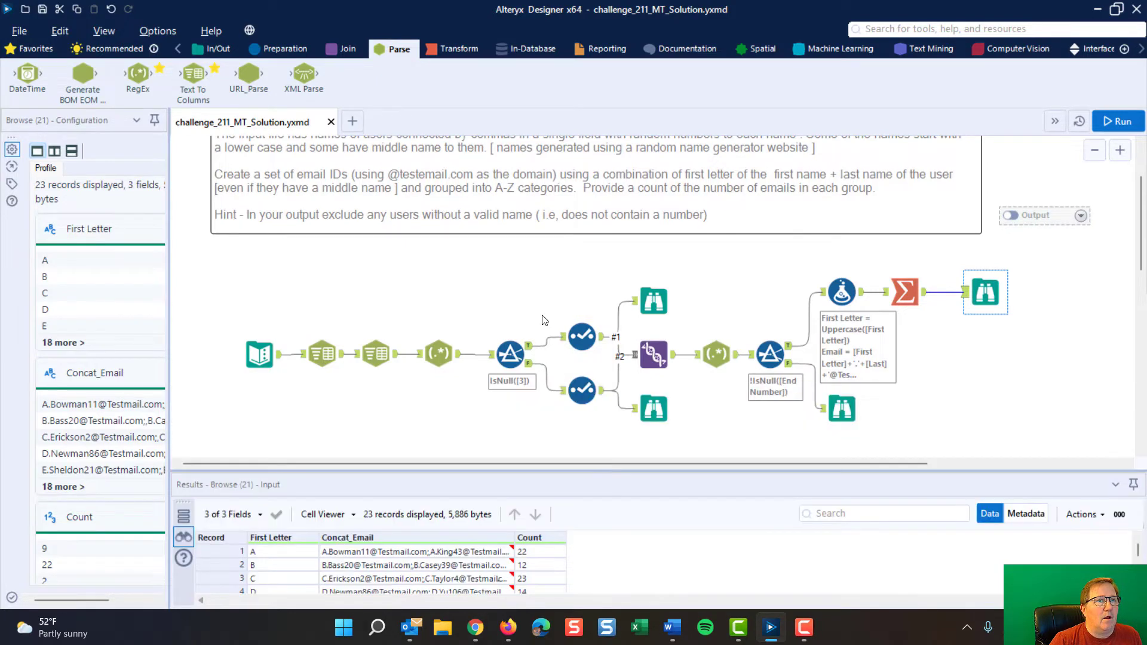
Step: Inspect the Text Input tool's Users data, widening the configuration area and temporarily widening the Users results column
{"action": "scroll", "coordinate": [487, 335], "scroll_direction": "down", "scroll_amount": 1}
{"action": "left_click", "coordinate": [261, 320]}
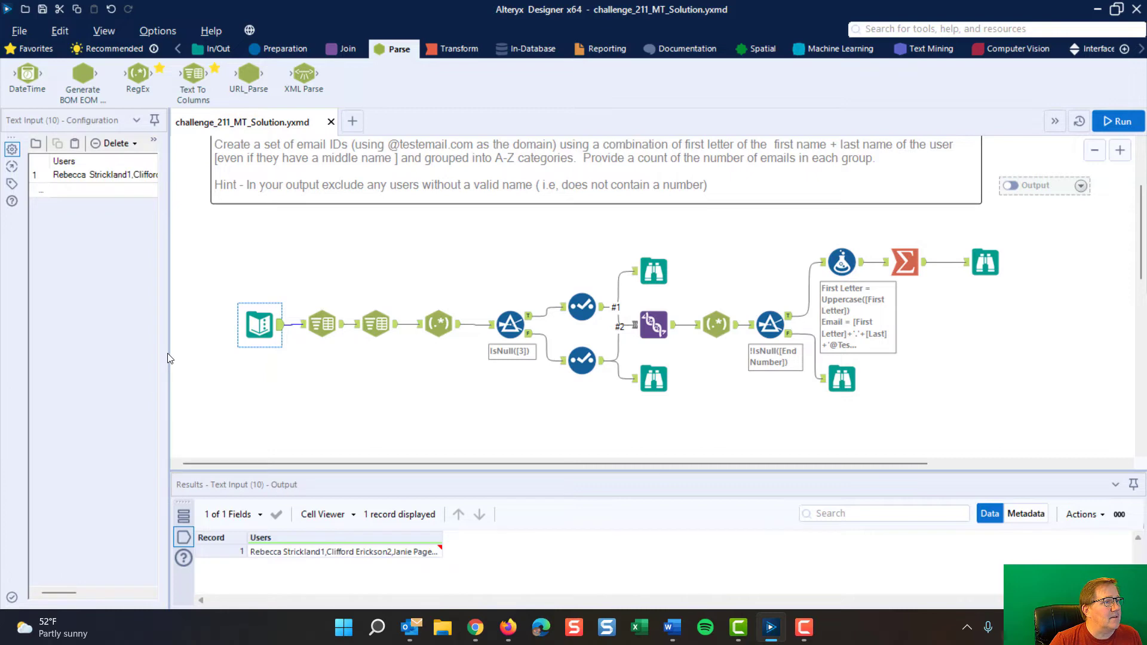
{"action": "left_click_drag", "start_coordinate": [170, 354], "coordinate": [299, 356]}
{"action": "left_click", "coordinate": [185, 177]}
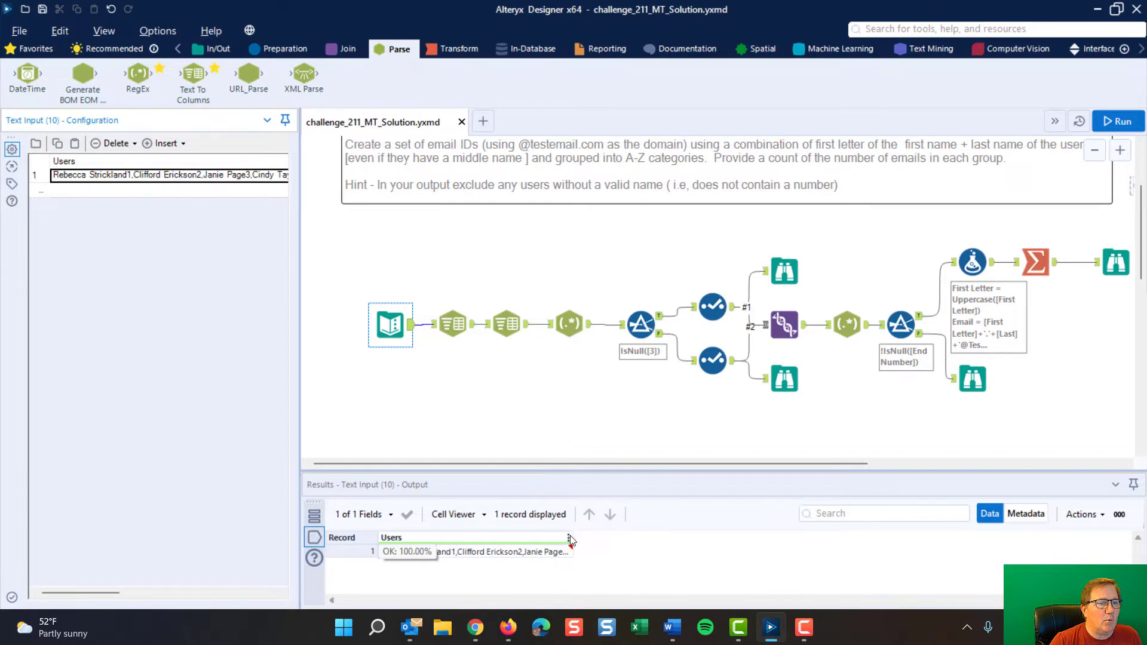
{"action": "left_click_drag", "start_coordinate": [572, 540], "coordinate": [584, 541]}
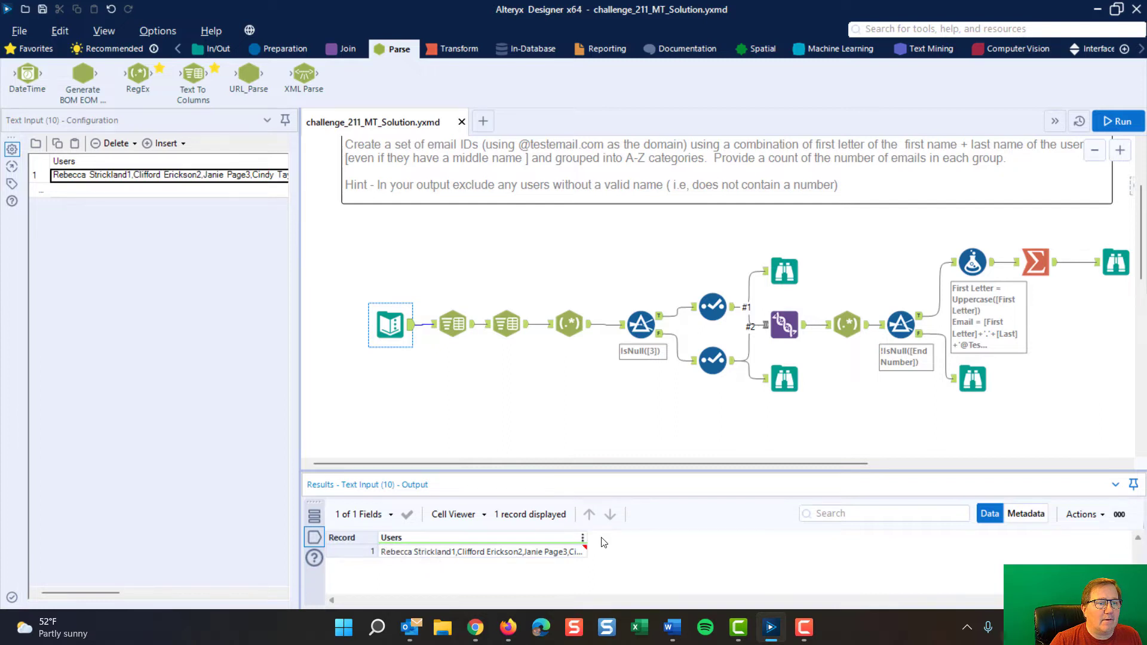
{"action": "left_click_drag", "start_coordinate": [584, 540], "coordinate": [980, 540]}
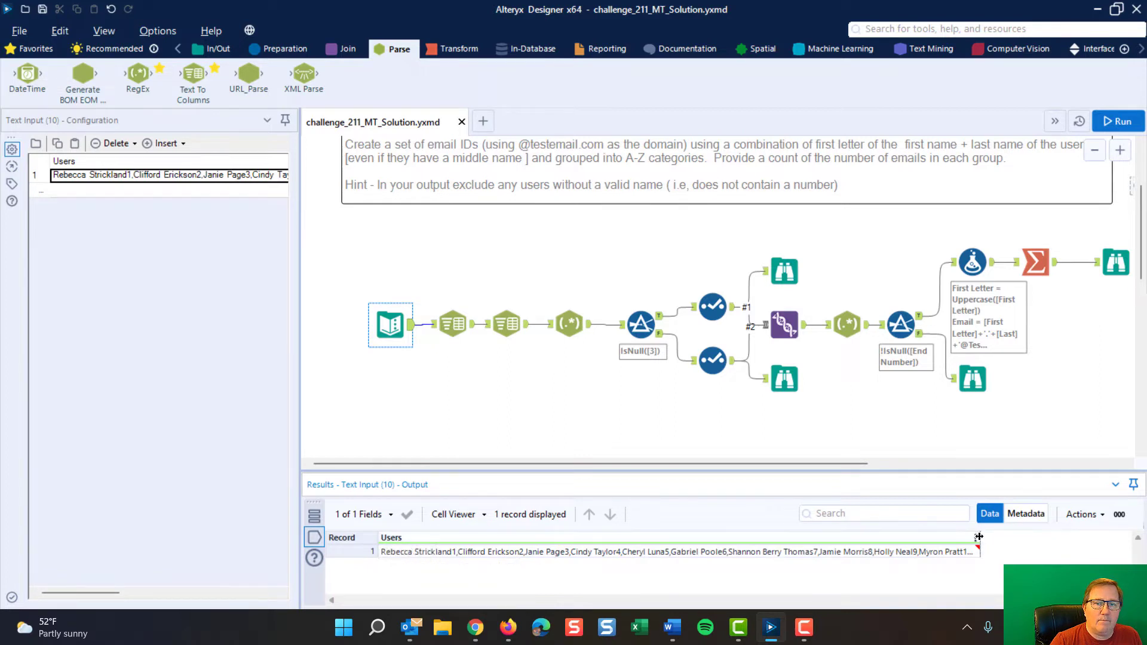
{"action": "left_click_drag", "start_coordinate": [979, 539], "coordinate": [517, 541]}
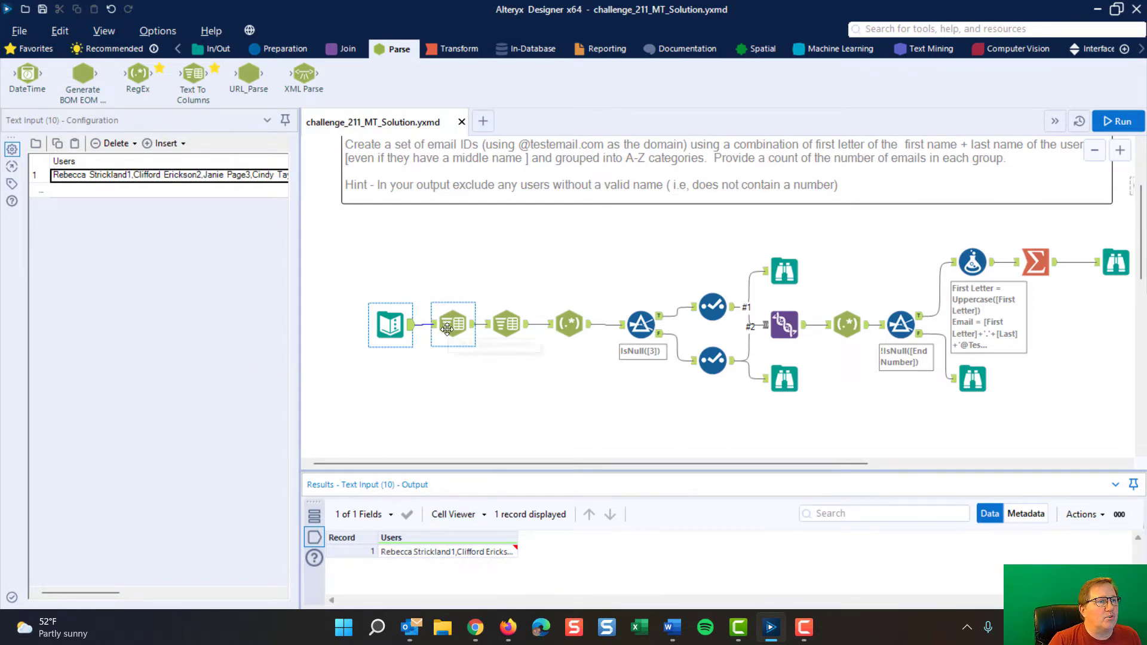
Step: Examine the first Text To Columns tool's delimiter and split-to-rows setup, and review its output records in an enlarged results area
{"action": "left_click", "coordinate": [449, 307]}
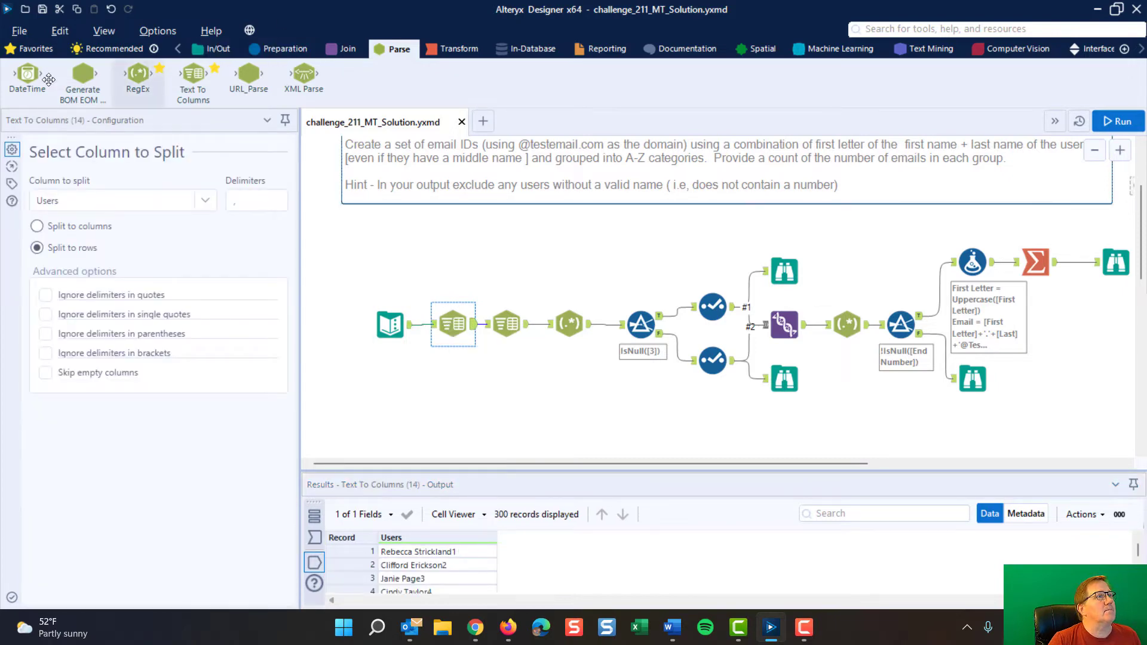
{"action": "left_click", "coordinate": [240, 198]}
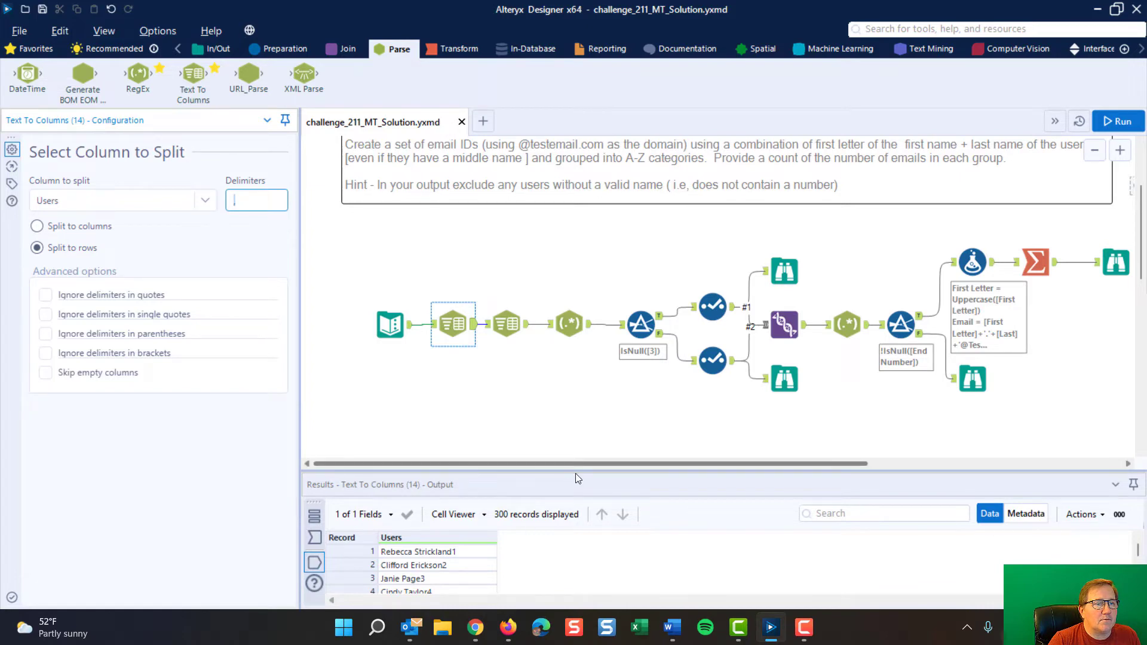
{"action": "left_click_drag", "start_coordinate": [577, 472], "coordinate": [580, 402]}
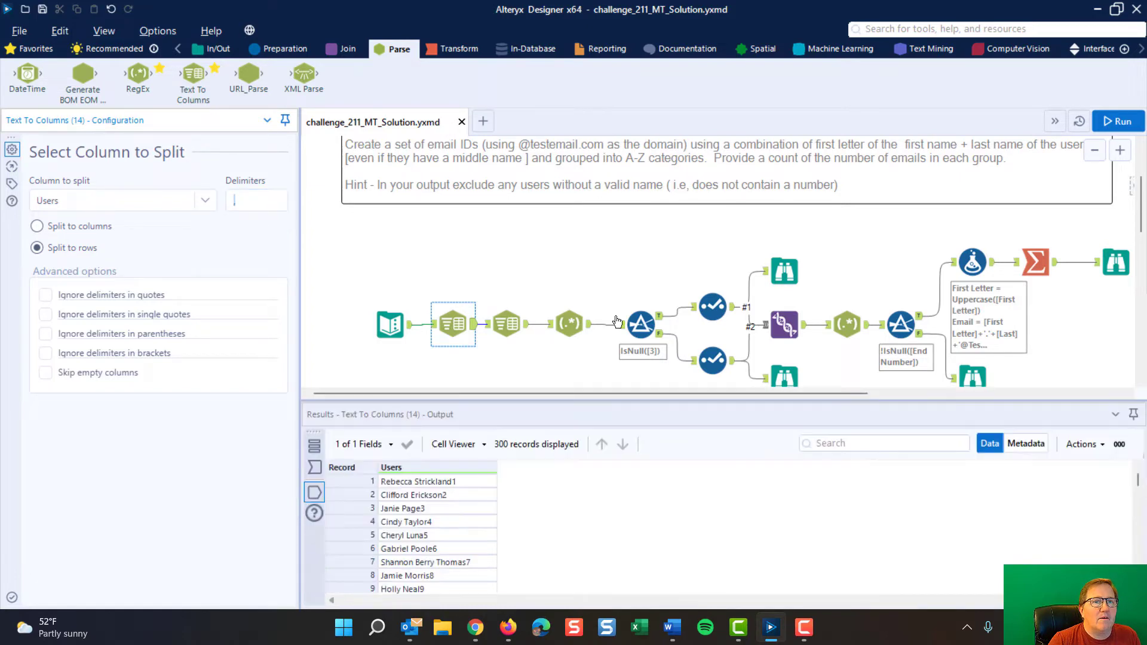
{"action": "scroll", "coordinate": [618, 304], "scroll_direction": "down", "scroll_amount": 1}
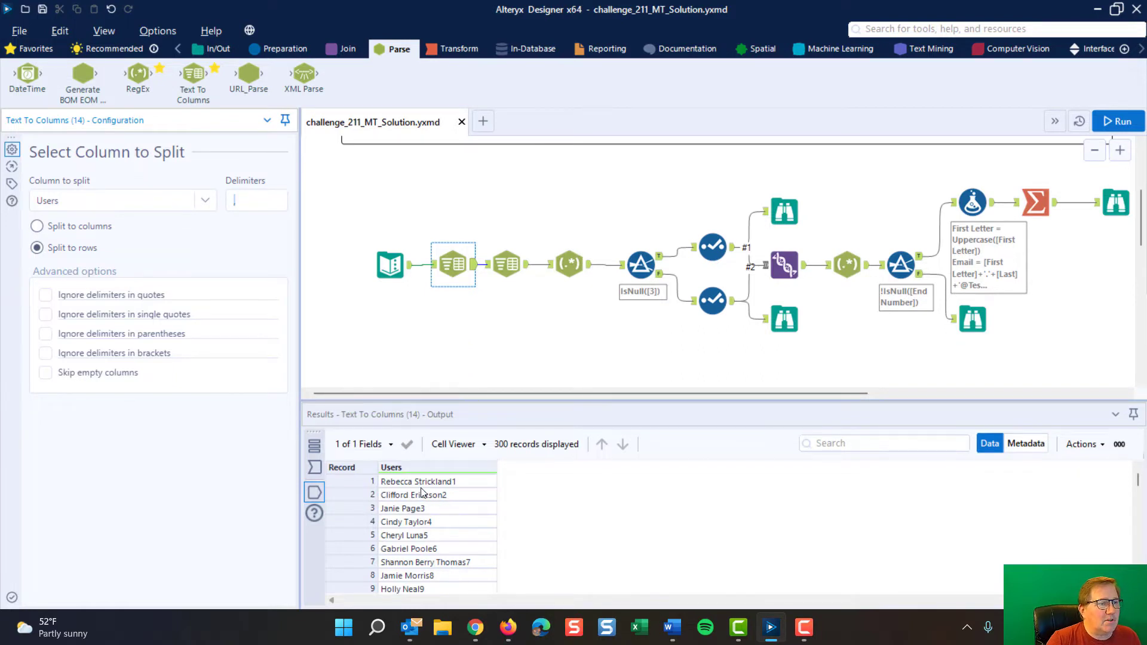
{"action": "left_click", "coordinate": [411, 563]}
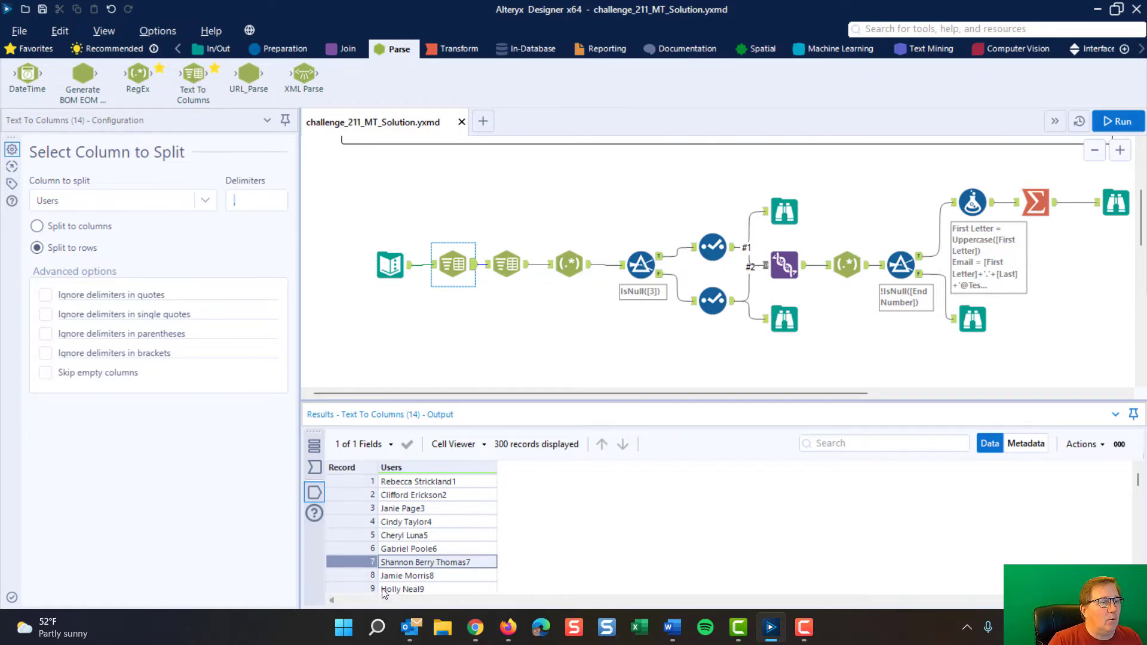
Step: Review the second Text To Columns tool's delimiter and column split, comparing record 7's middle and last name with the null values in column 3
{"action": "left_click", "coordinate": [521, 265]}
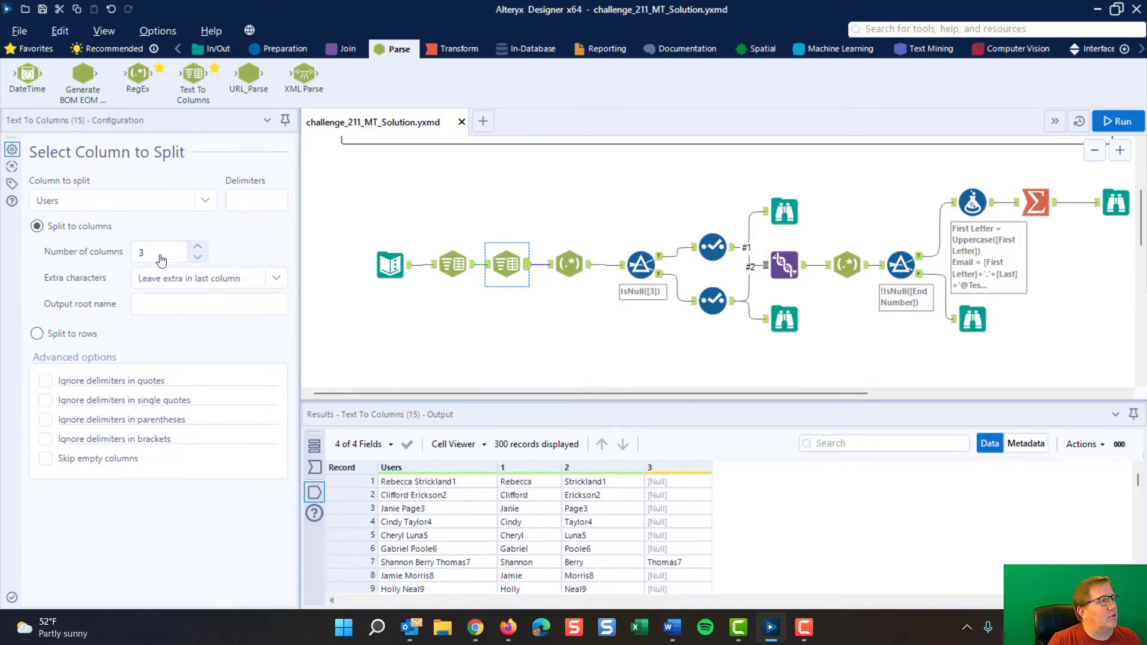
{"action": "left_click", "coordinate": [271, 203]}
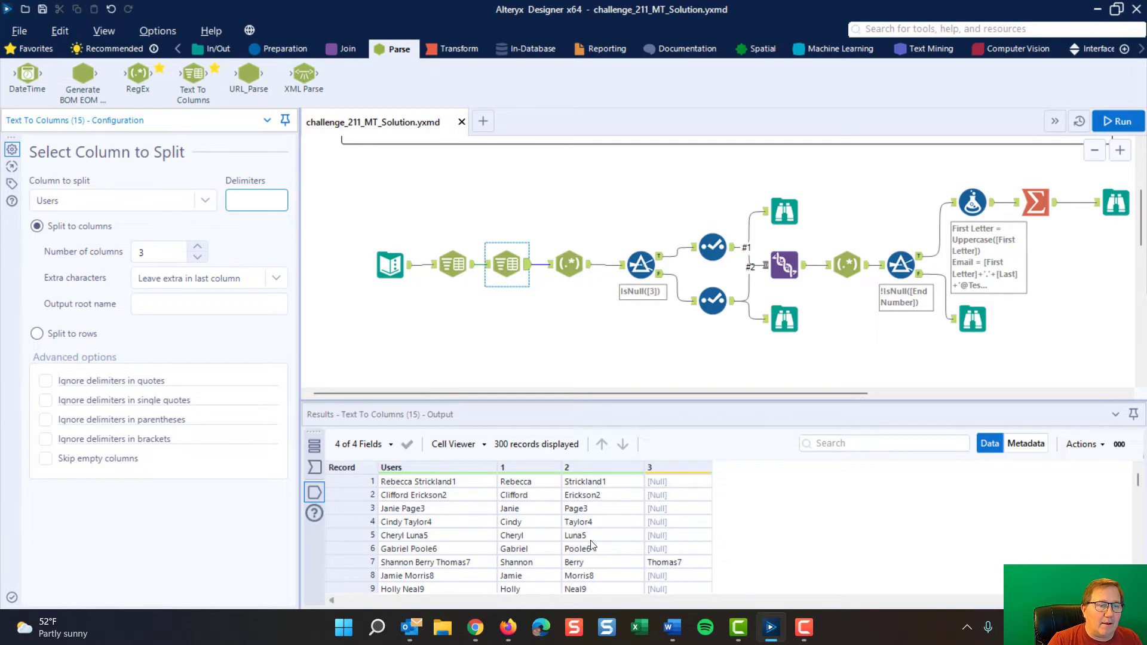
{"action": "left_click", "coordinate": [597, 564]}
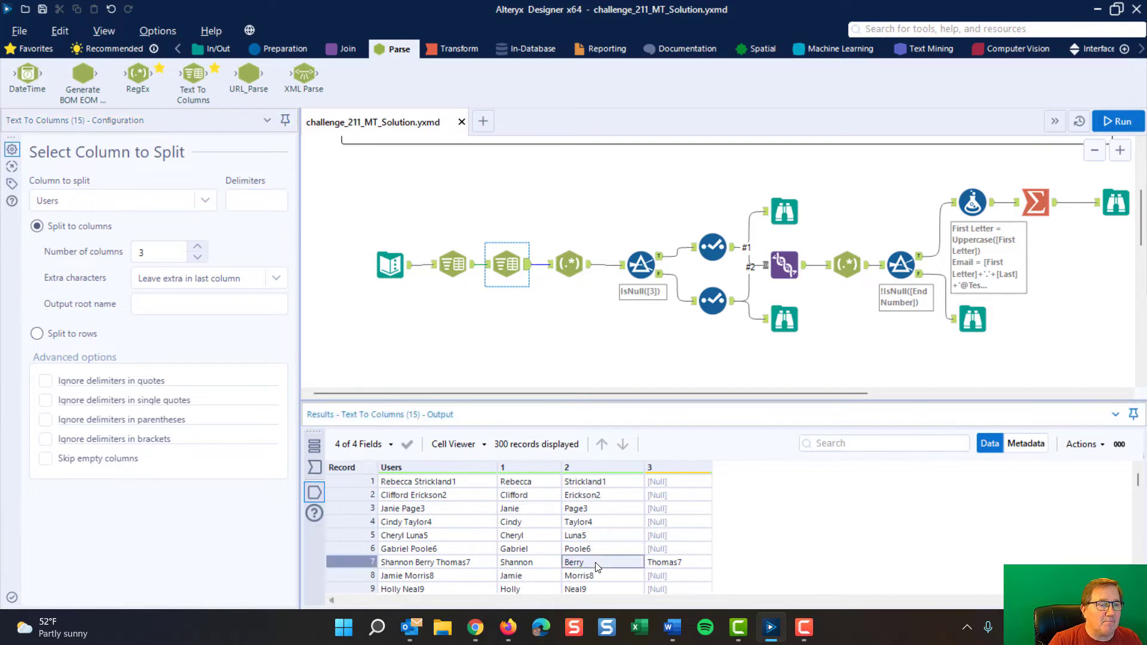
{"action": "left_click", "coordinate": [681, 479]}
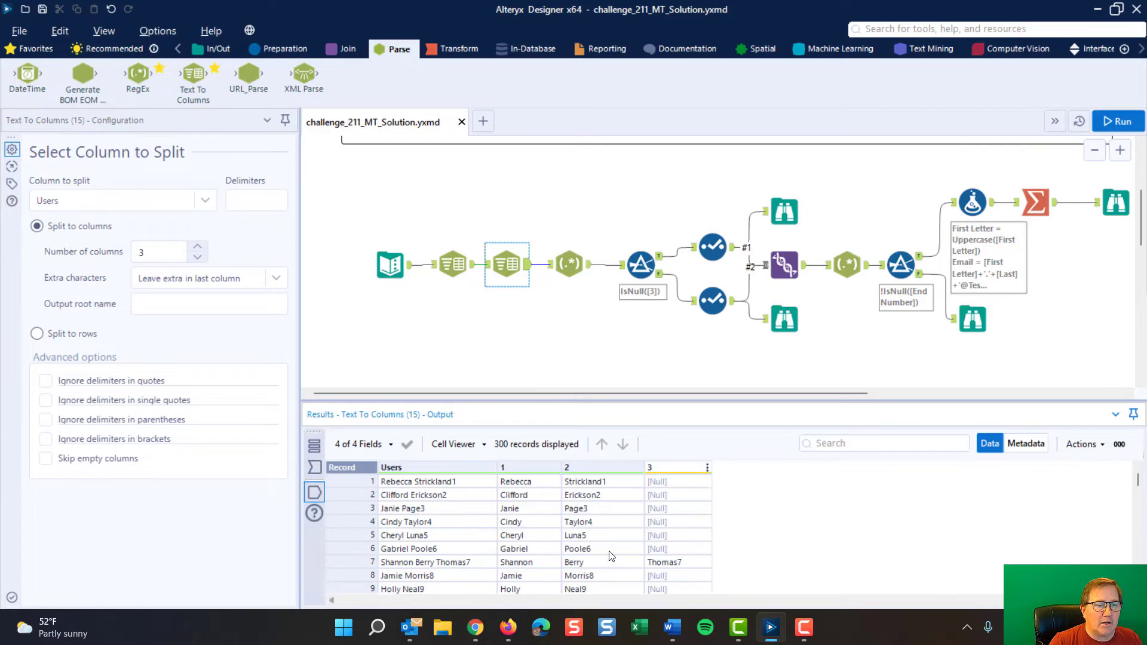
{"action": "left_click", "coordinate": [601, 564]}
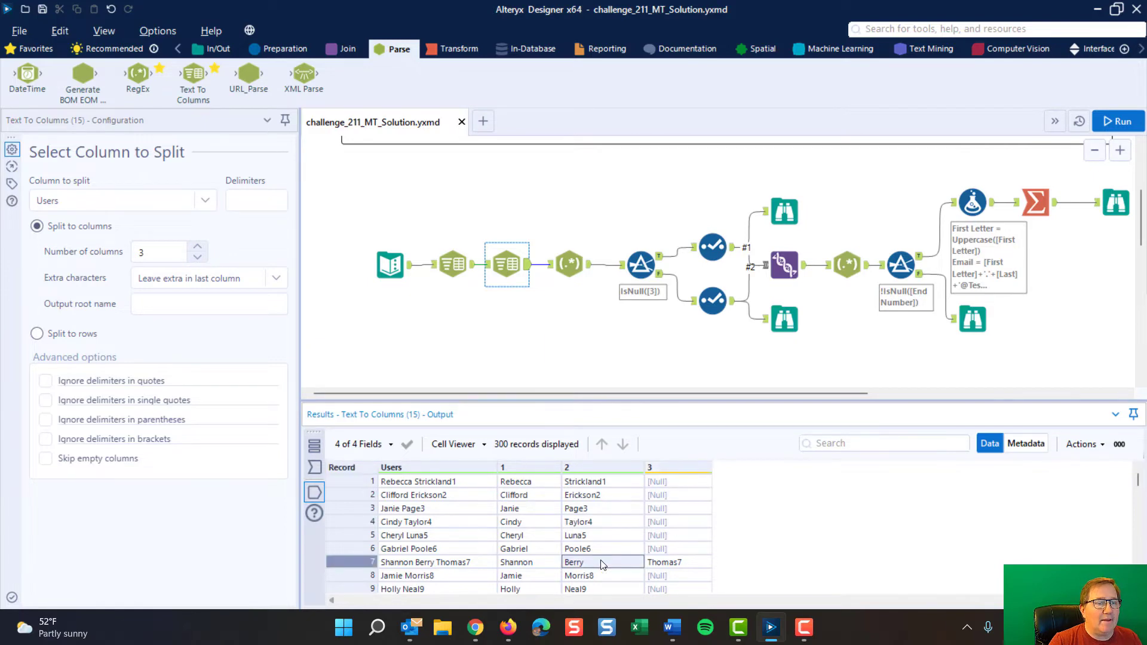
{"action": "left_click", "coordinate": [685, 566]}
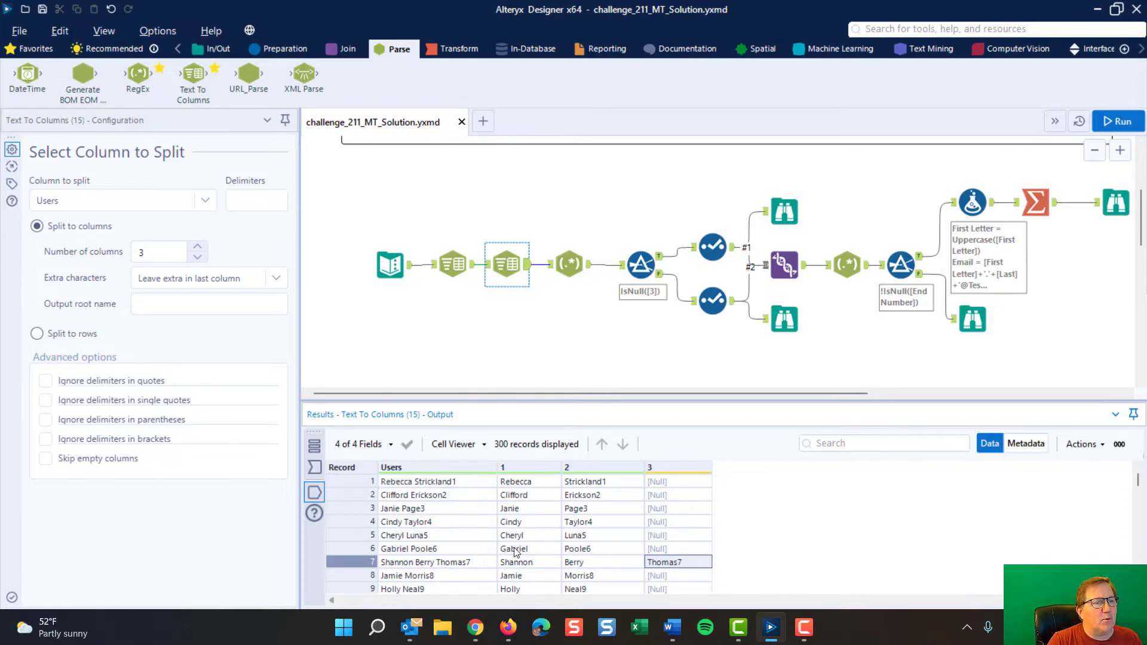
Step: Examine the first RegEx tool's expression, the available regular expression tokens and its output, comparing record 7 with records 1 to 6
{"action": "left_click", "coordinate": [569, 264]}
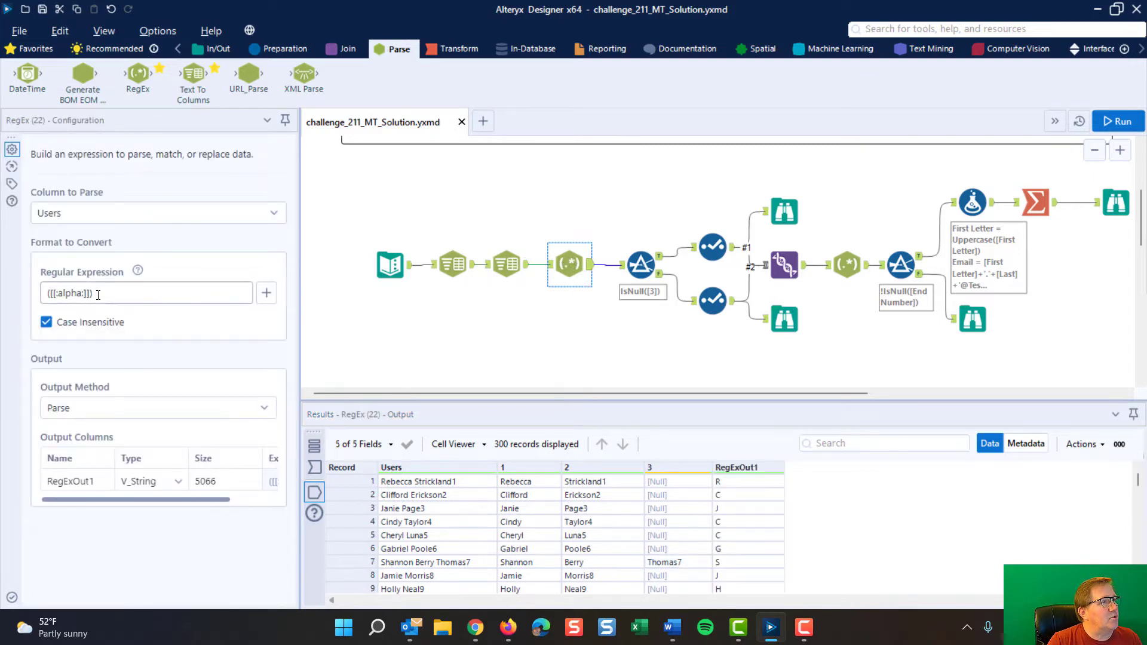
{"action": "left_click_drag", "start_coordinate": [93, 294], "coordinate": [2, 338]}
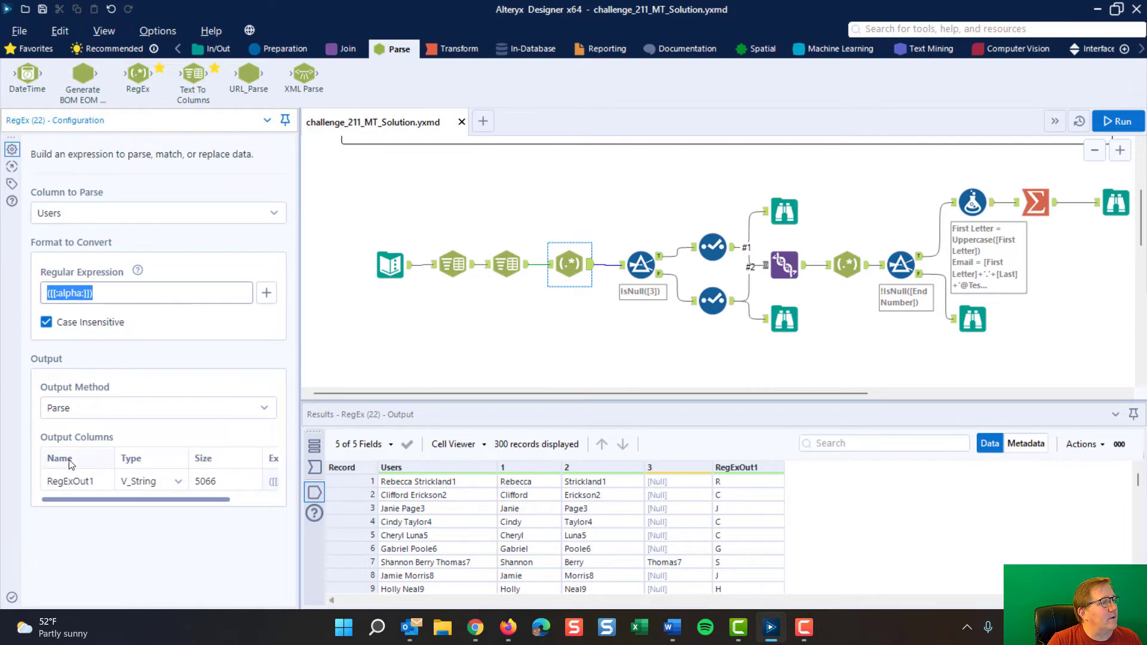
{"action": "left_click", "coordinate": [267, 292]}
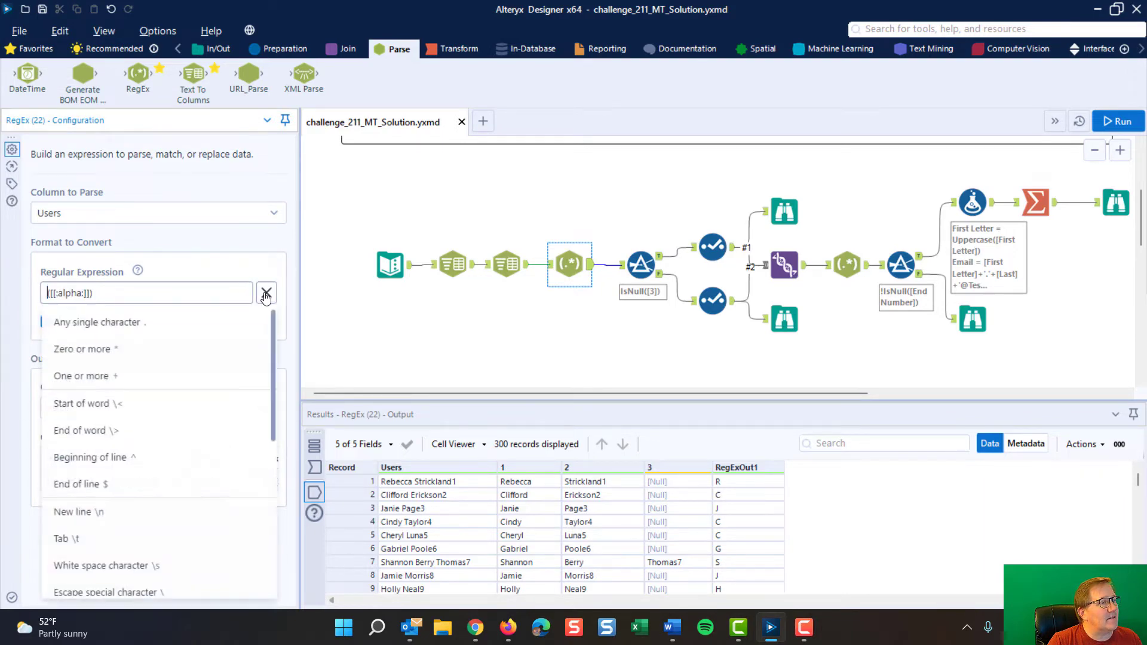
{"action": "scroll", "coordinate": [241, 441], "scroll_direction": "down", "scroll_amount": 5}
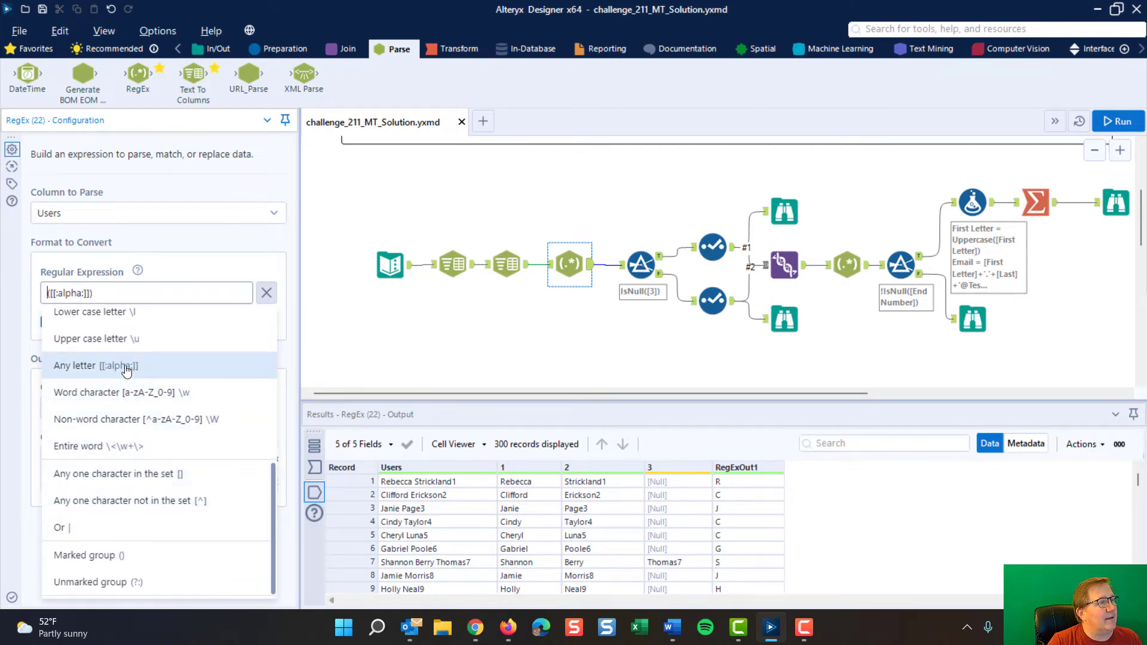
{"action": "left_click", "coordinate": [220, 246]}
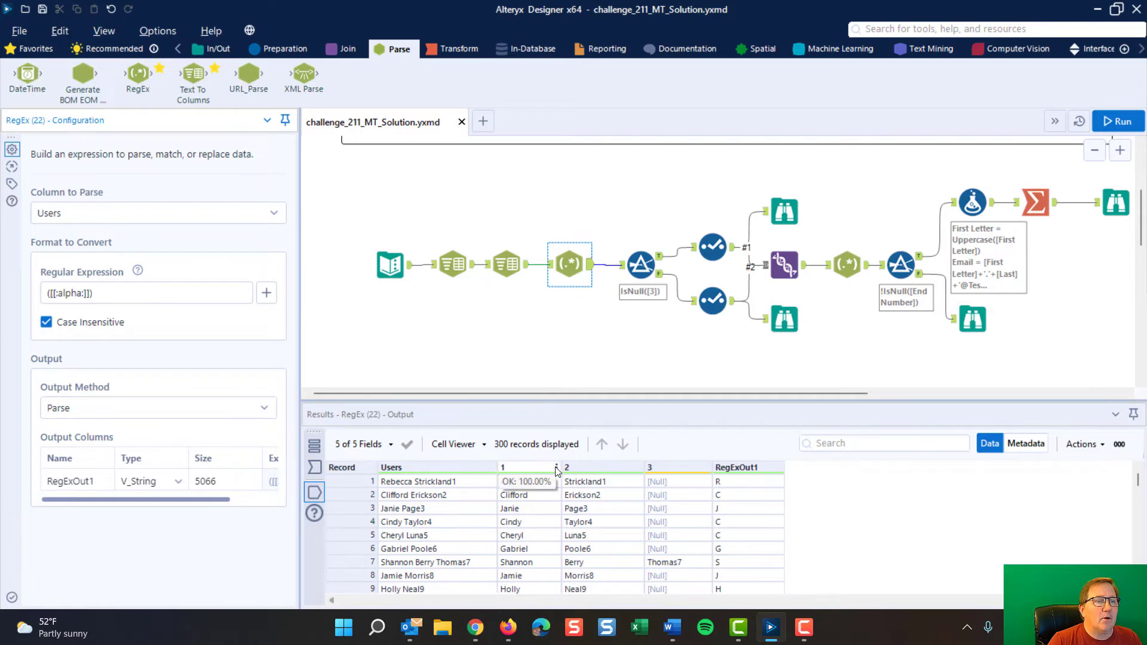
{"action": "left_click", "coordinate": [605, 468]}
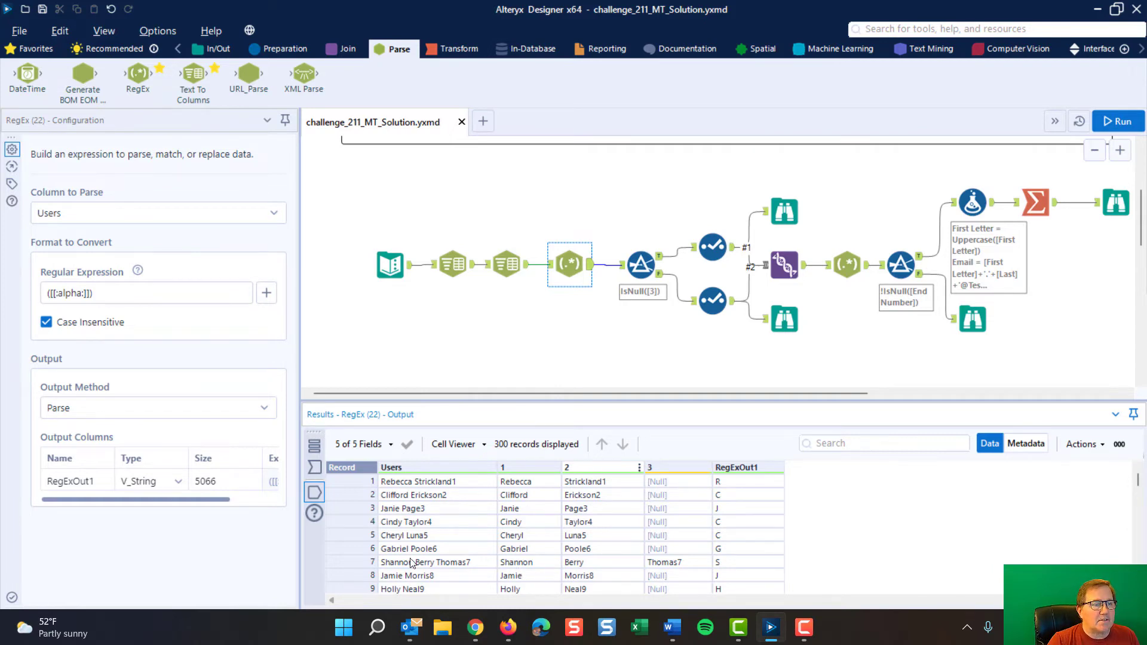
{"action": "left_click", "coordinate": [352, 562]}
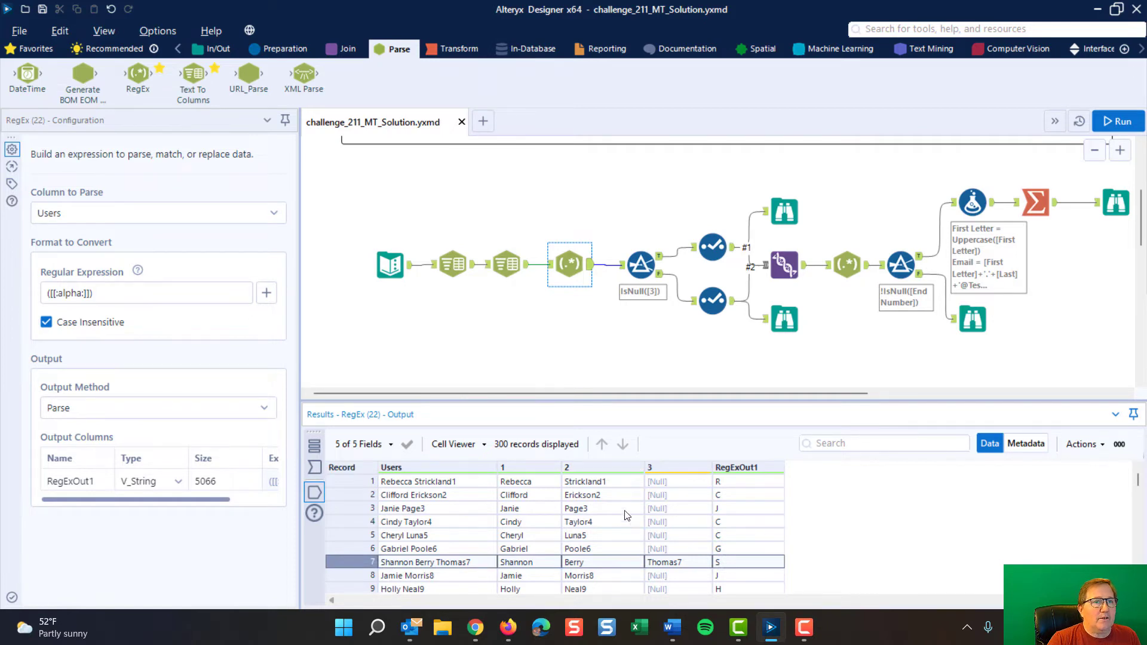
{"action": "left_click_drag", "start_coordinate": [353, 482], "coordinate": [354, 547]}
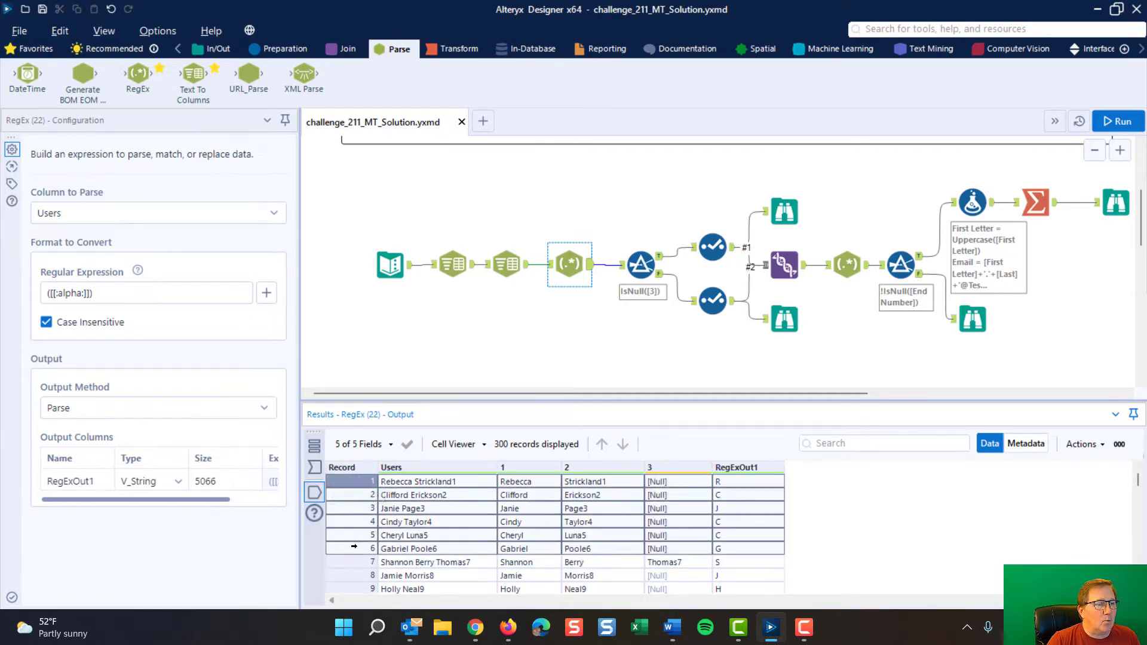
Step: Check the IsNull([3]) filter and clear the rename of field 1 in the Select tool on its true branch
{"action": "left_click", "coordinate": [635, 270]}
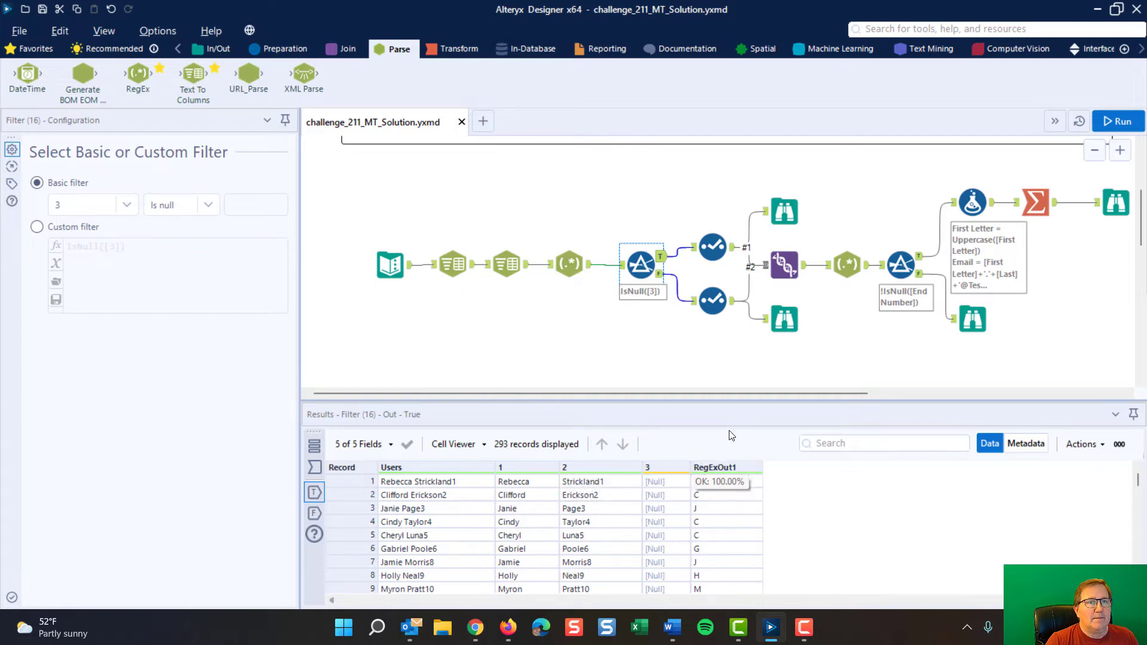
{"action": "left_click", "coordinate": [710, 244]}
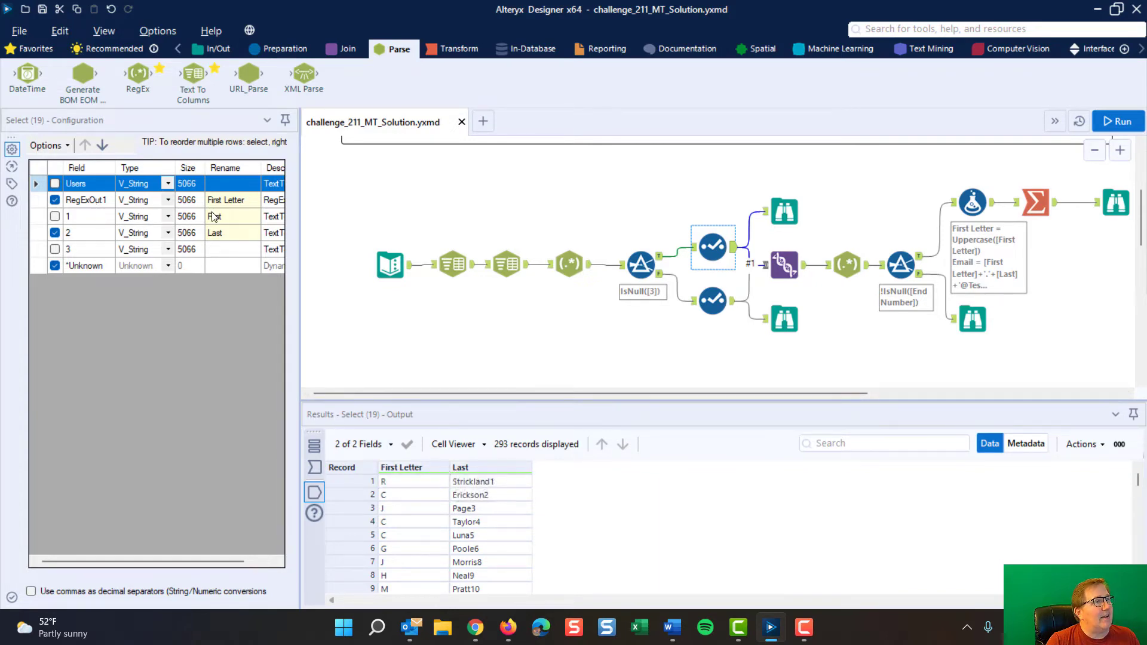
{"action": "left_click", "coordinate": [225, 235]}
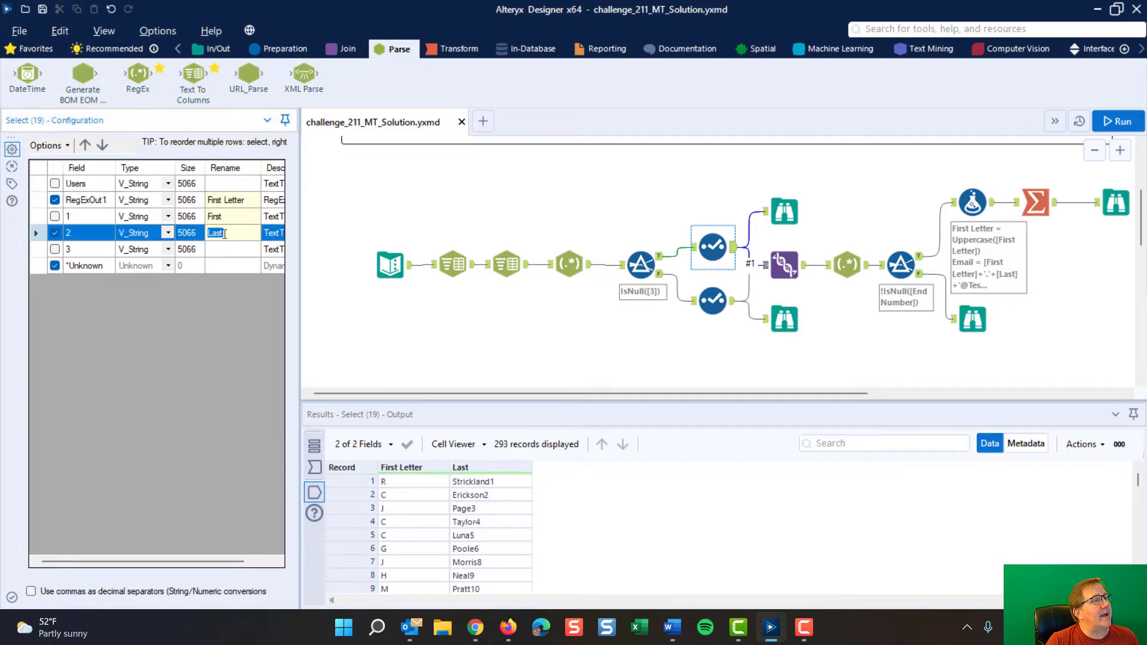
{"action": "left_click", "coordinate": [233, 218]}
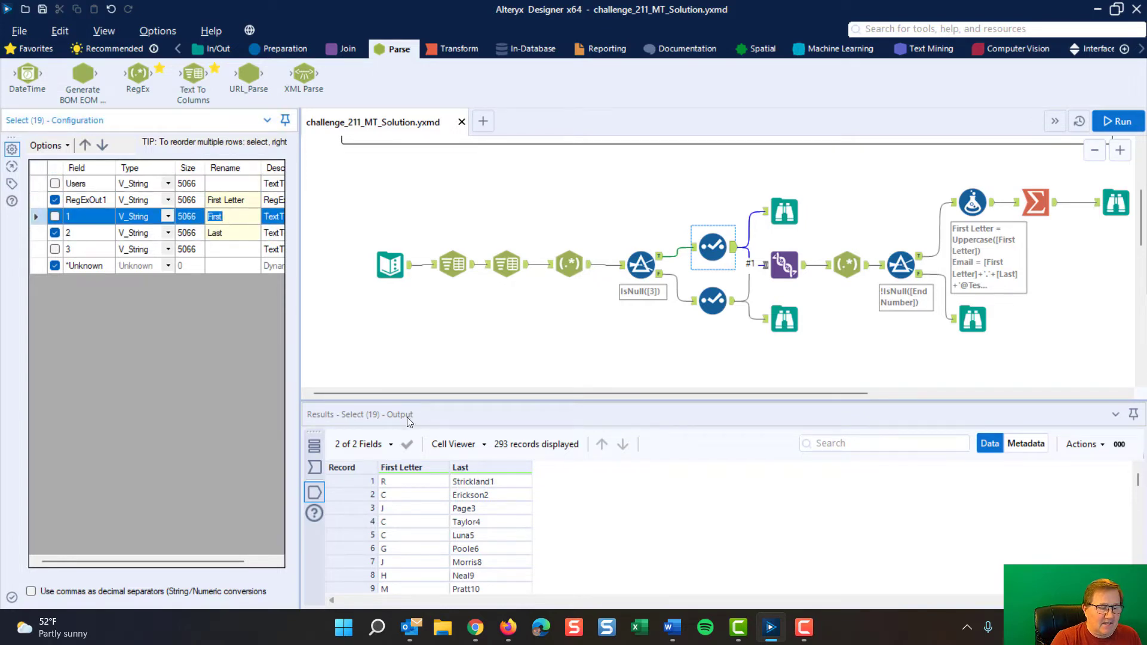
{"action": "key", "text": "BackSpace"}
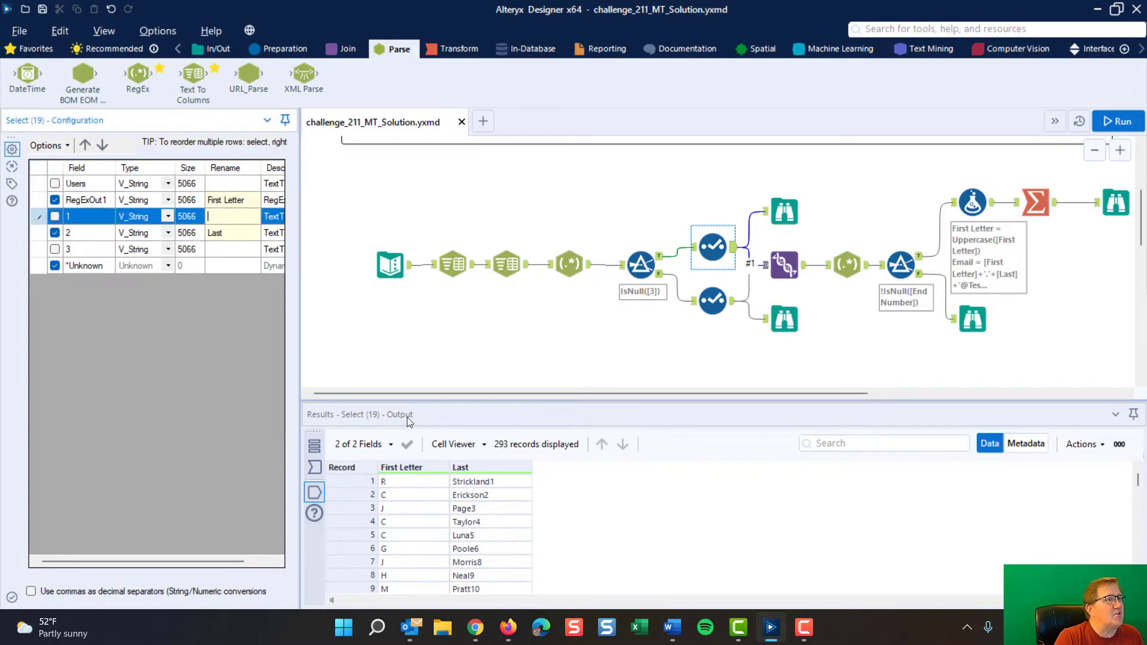
{"action": "left_click", "coordinate": [458, 203]}
Step: Inspect the Select tool on the filter's false branch and compare it with the IsNull([3]) filter's false output
{"action": "left_click", "coordinate": [709, 294]}
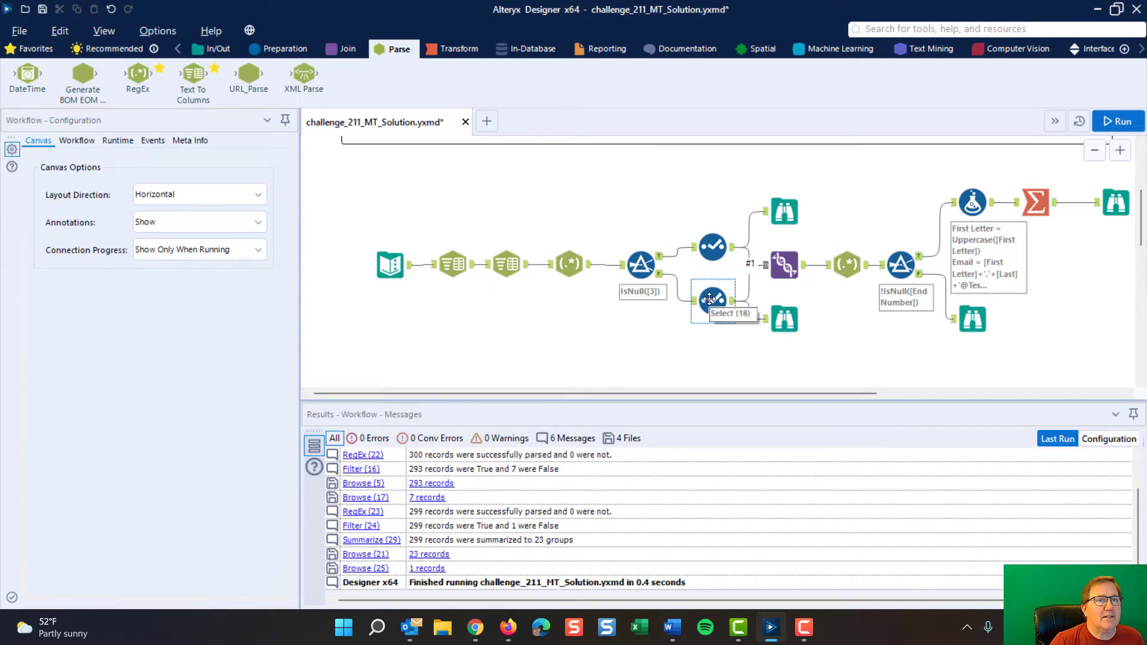
{"action": "left_click", "coordinate": [710, 299]}
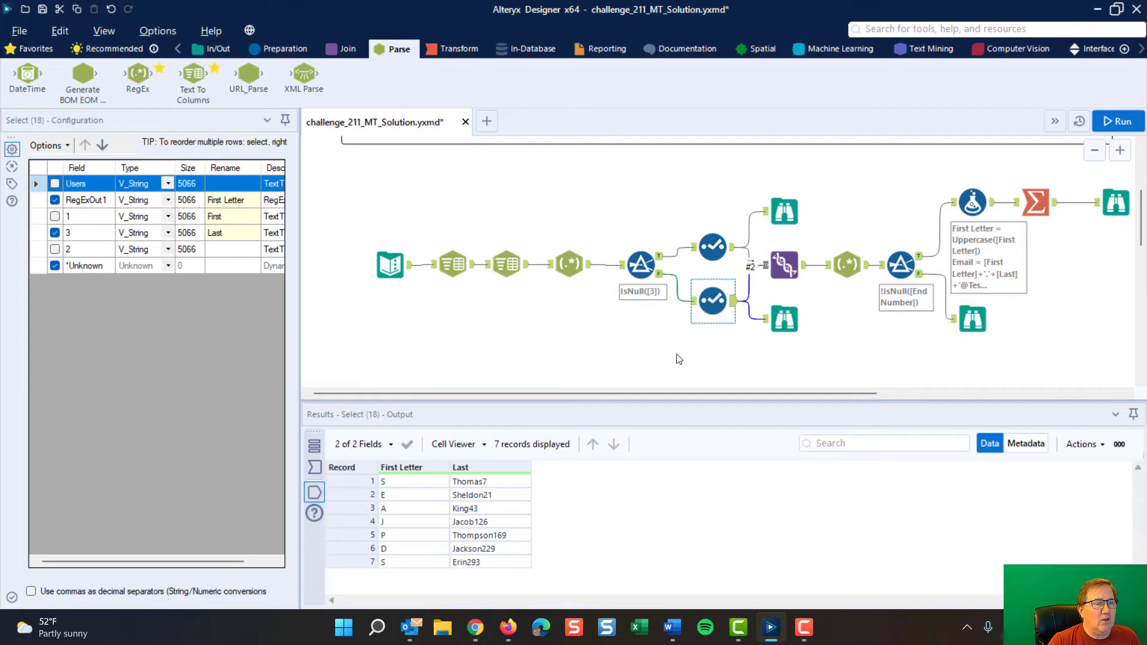
{"action": "left_click", "coordinate": [660, 275]}
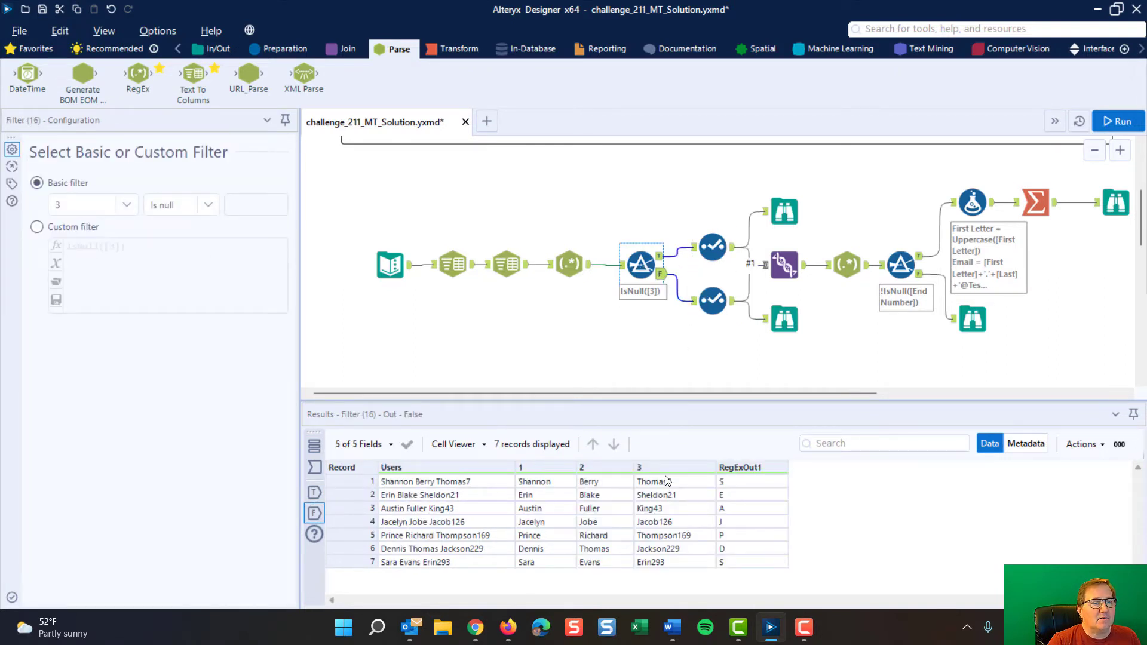
Step: Compare columns 3 and RegExOut1 in the IsNull([3]) filter's false output with the fields kept by the false-branch Select tool
{"action": "left_click_drag", "start_coordinate": [665, 478], "coordinate": [662, 563]}
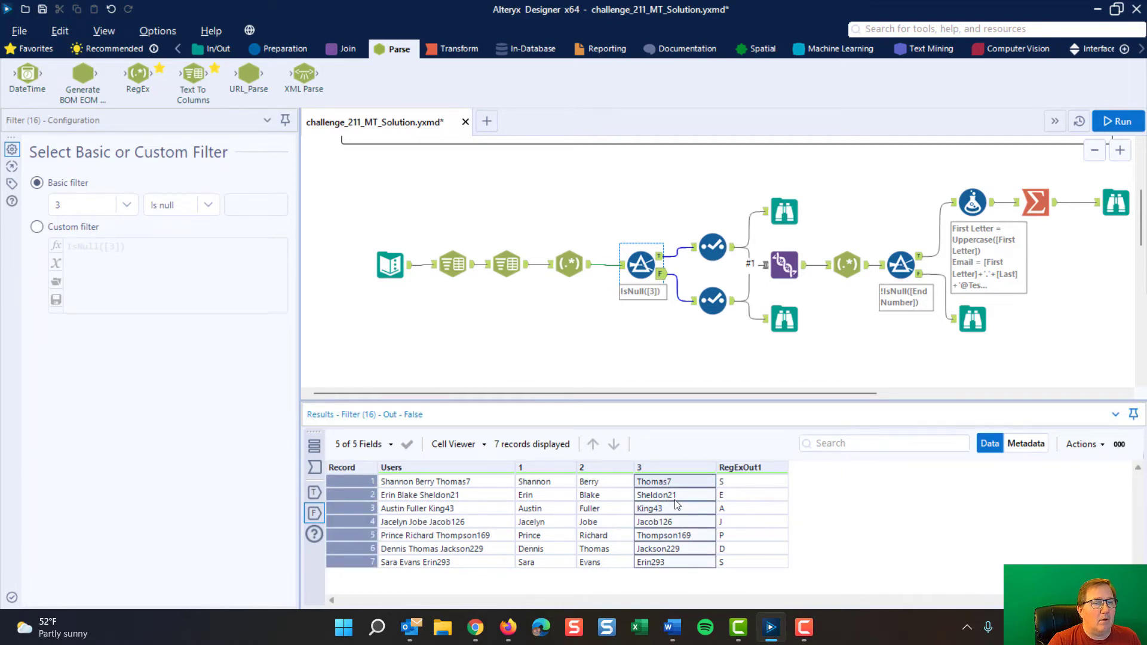
{"action": "left_click_drag", "start_coordinate": [743, 485], "coordinate": [742, 557]}
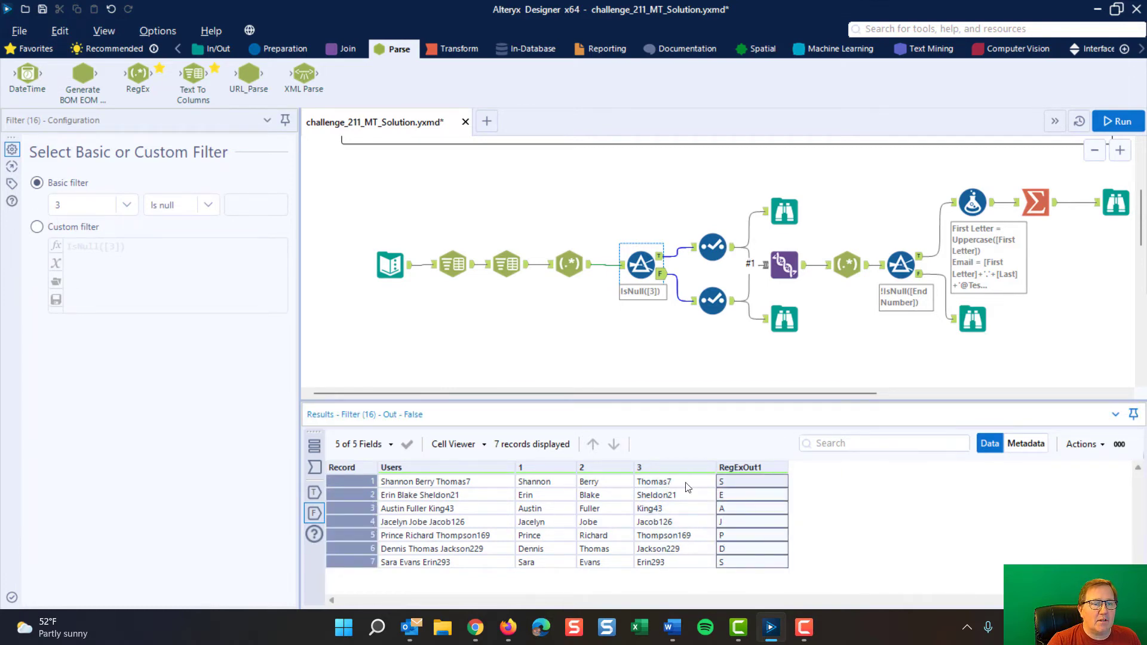
{"action": "left_click_drag", "start_coordinate": [672, 480], "coordinate": [673, 563]}
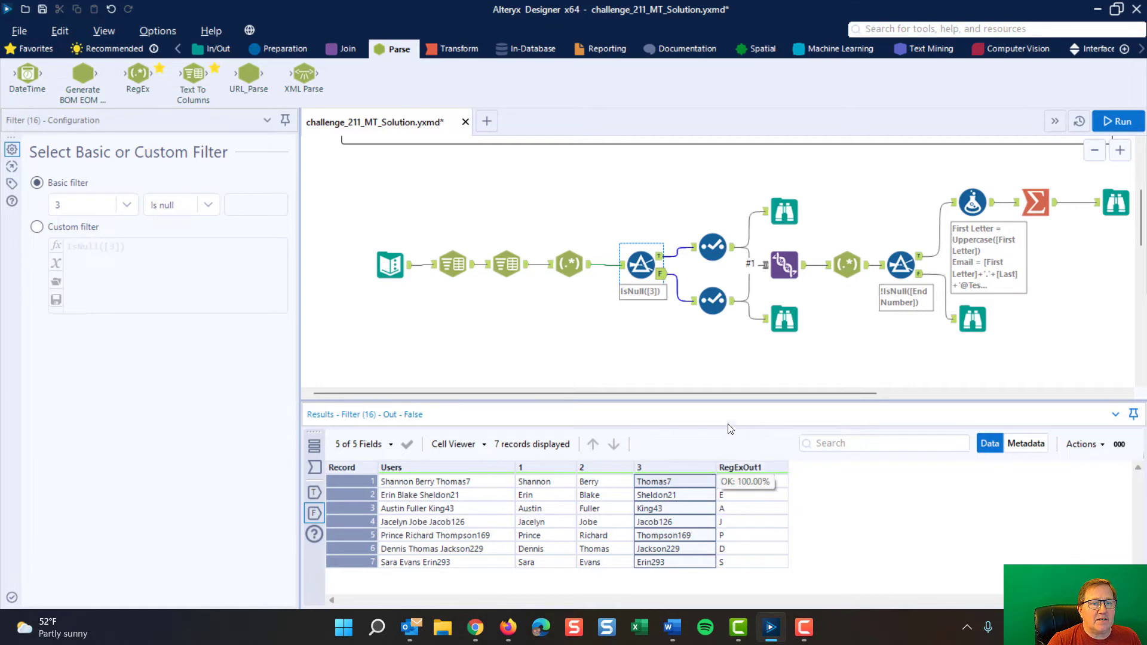
{"action": "left_click", "coordinate": [713, 301]}
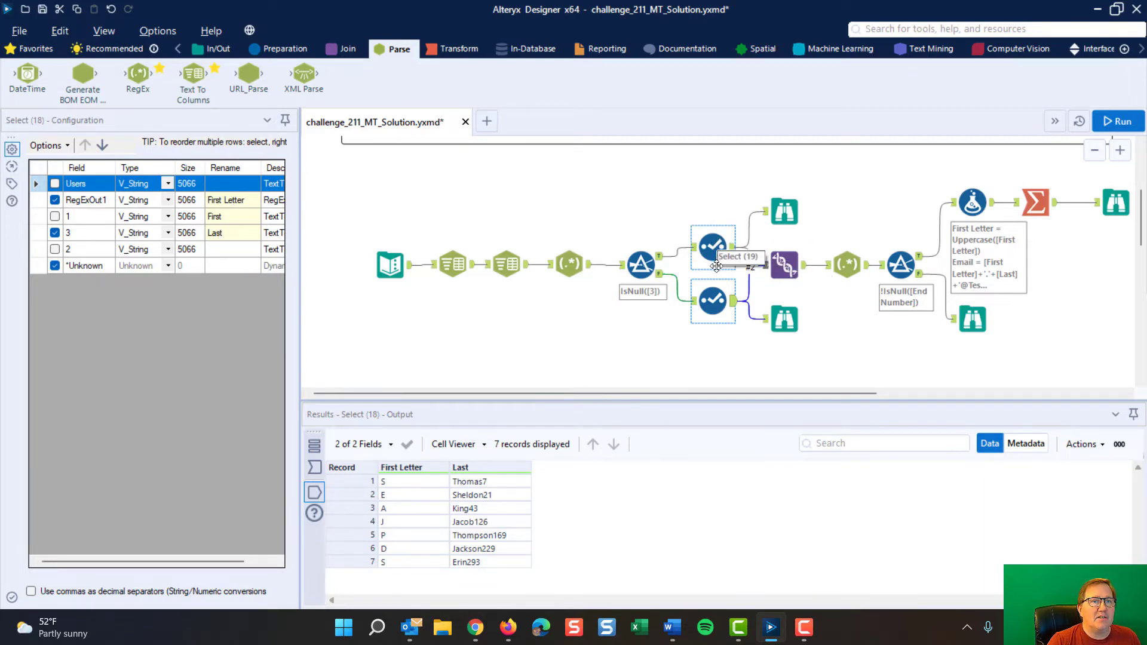
Step: Set the Union tool to Manually Configure Fields and review its combined First Letter and Last output
{"action": "left_click", "coordinate": [785, 264]}
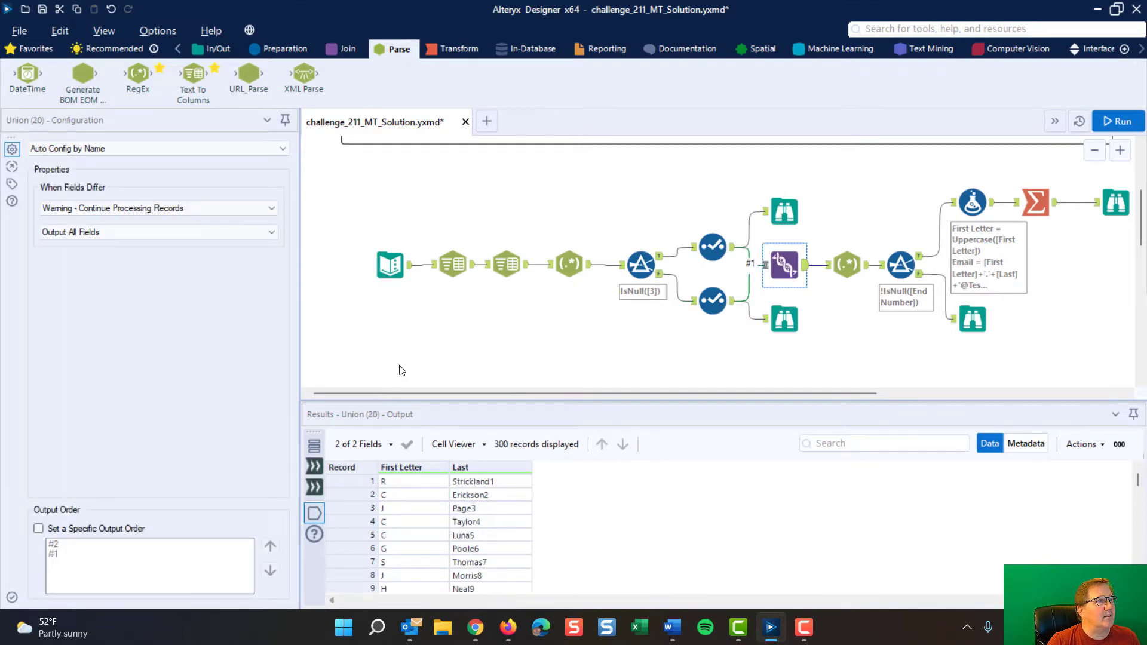
{"action": "left_click", "coordinate": [282, 149]}
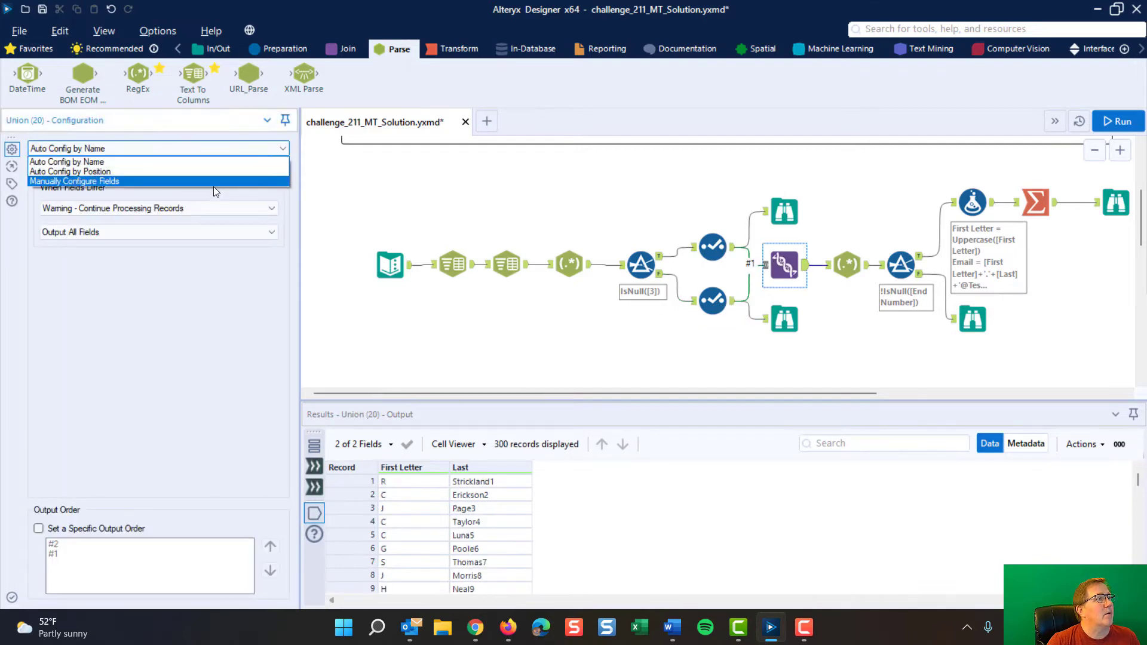
{"action": "left_click", "coordinate": [207, 182]}
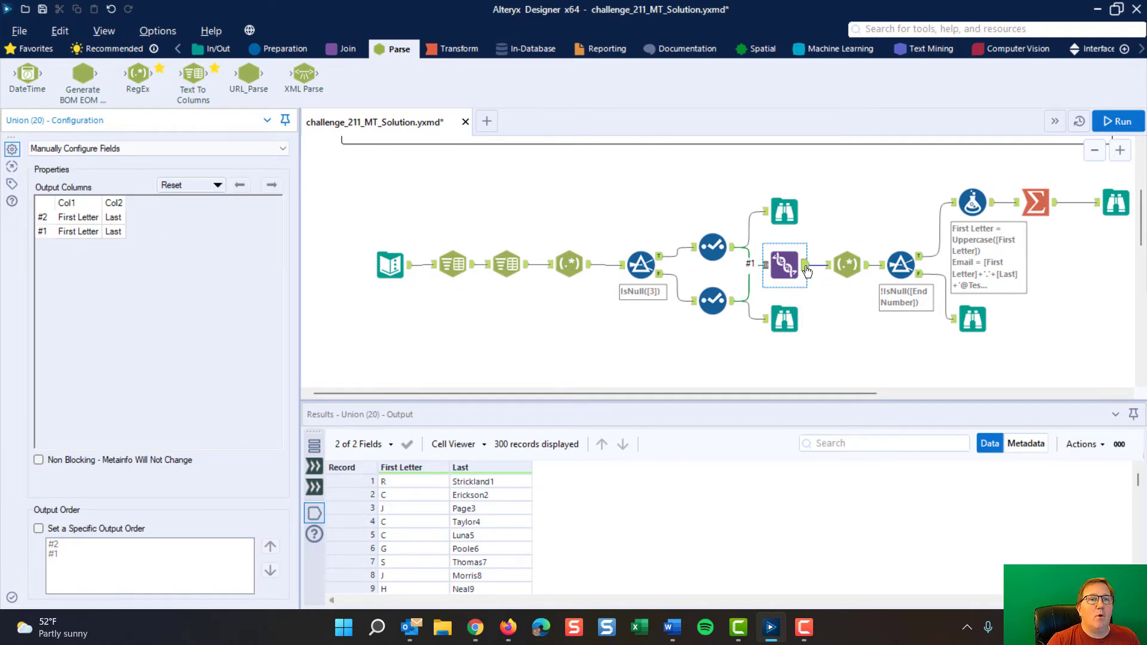
{"action": "left_click", "coordinate": [806, 272]}
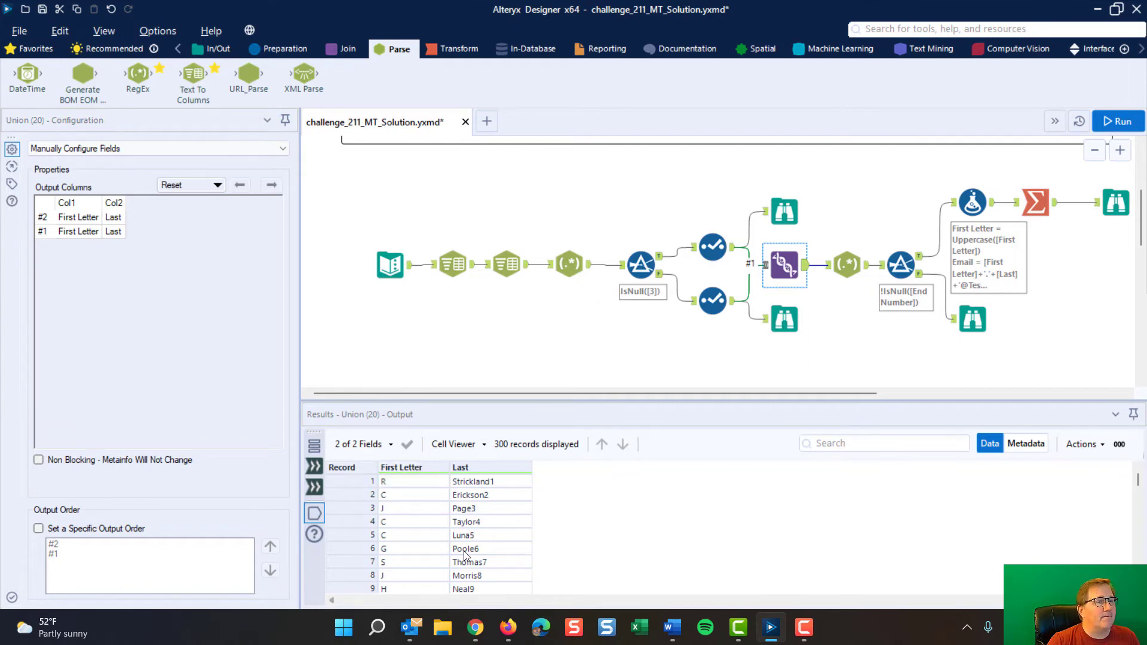
{"action": "mouse_move", "coordinate": [486, 476]}
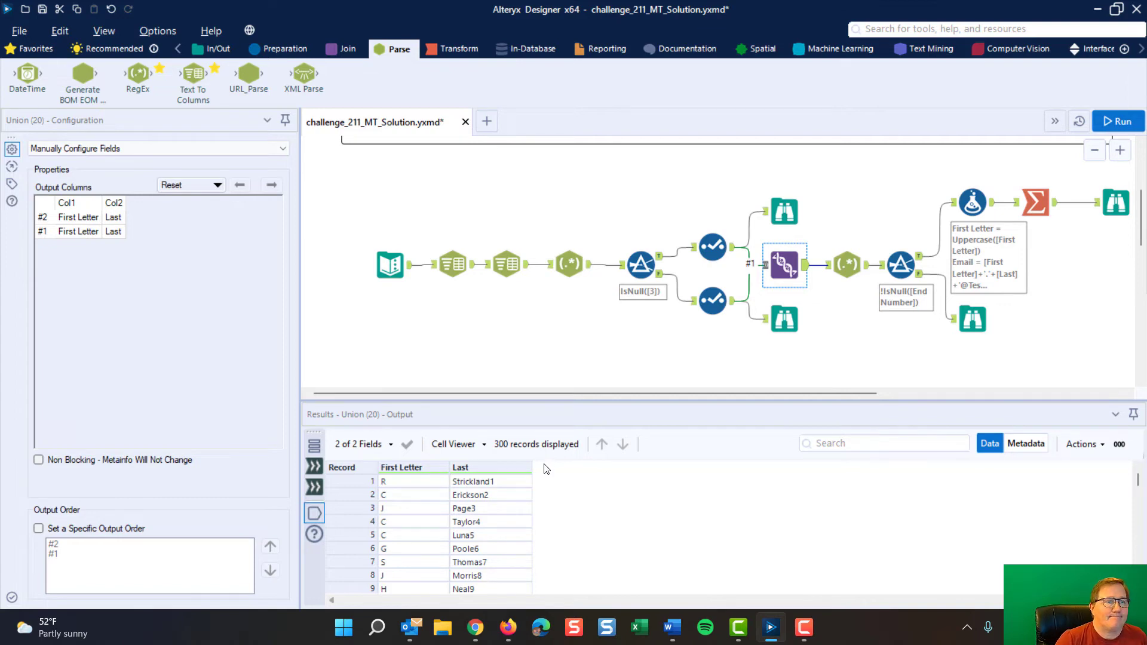
Step: Examine the RegEx tool after the Union, checking its (\d) expression on Last and the End Number output against the challenge's hint
{"action": "left_click", "coordinate": [845, 254], "text": "ctrl"}
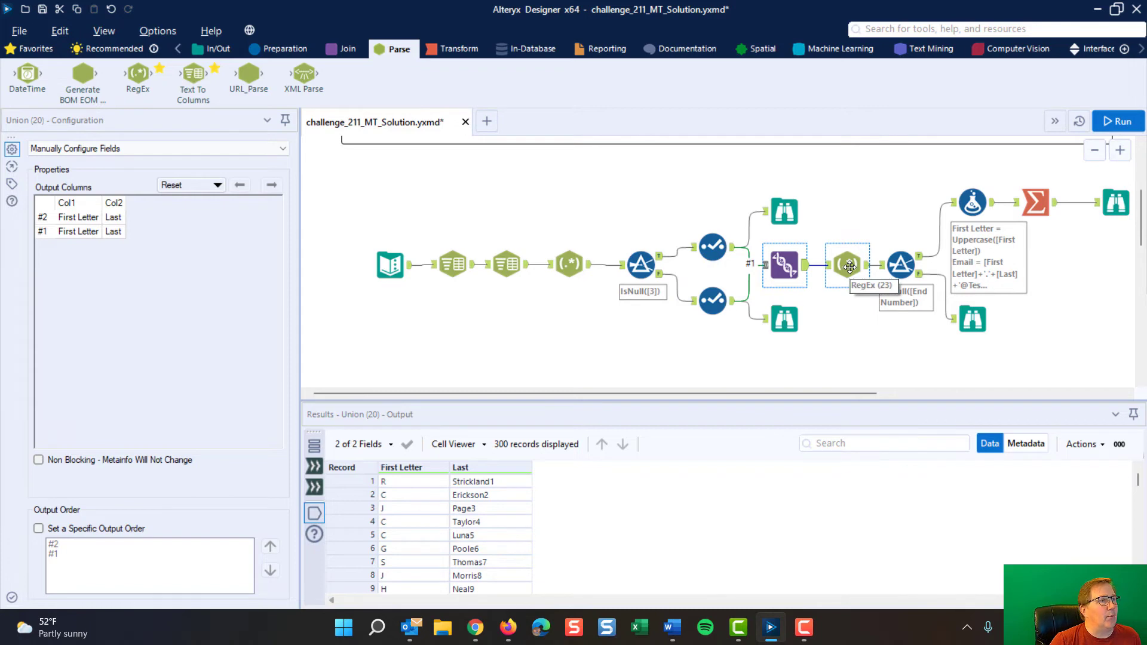
{"action": "left_click", "coordinate": [849, 266]}
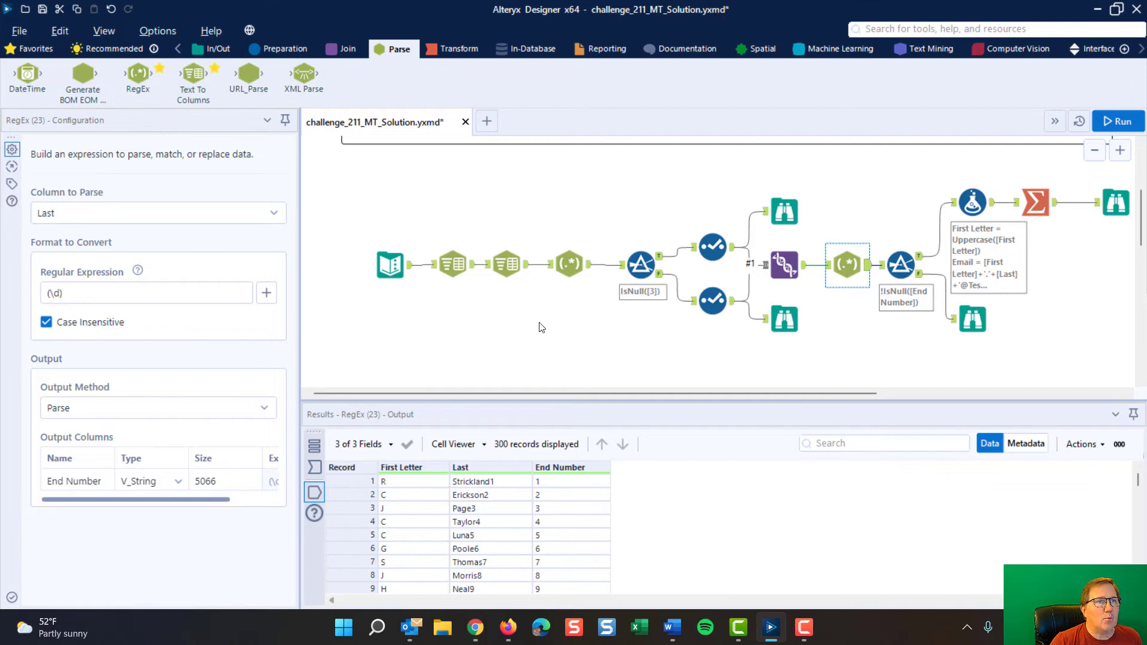
{"action": "scroll", "coordinate": [553, 346], "scroll_direction": "up", "scroll_amount": 3}
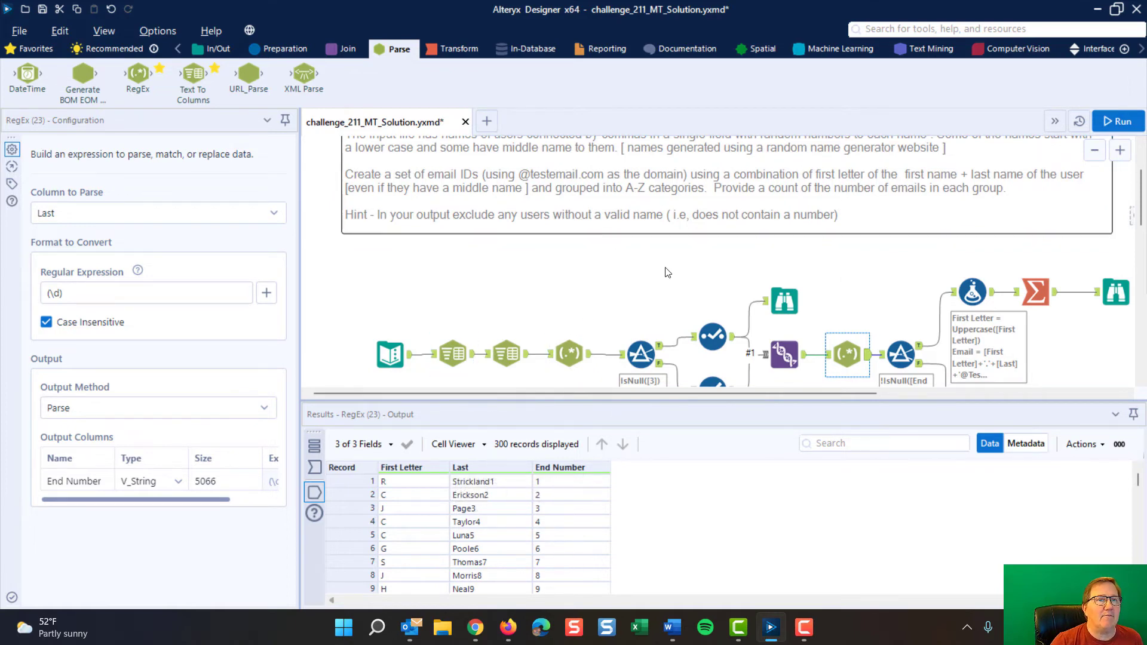
{"action": "scroll", "coordinate": [577, 244], "scroll_direction": "down", "scroll_amount": 3}
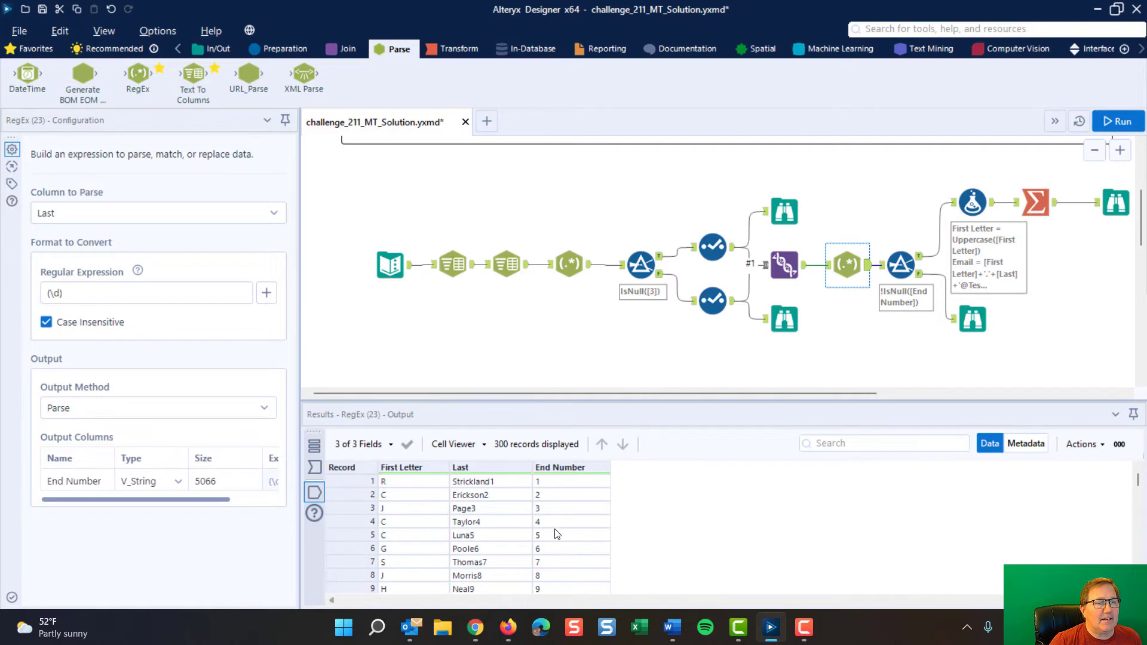
{"action": "scroll", "coordinate": [578, 524], "scroll_direction": "down", "scroll_amount": 15}
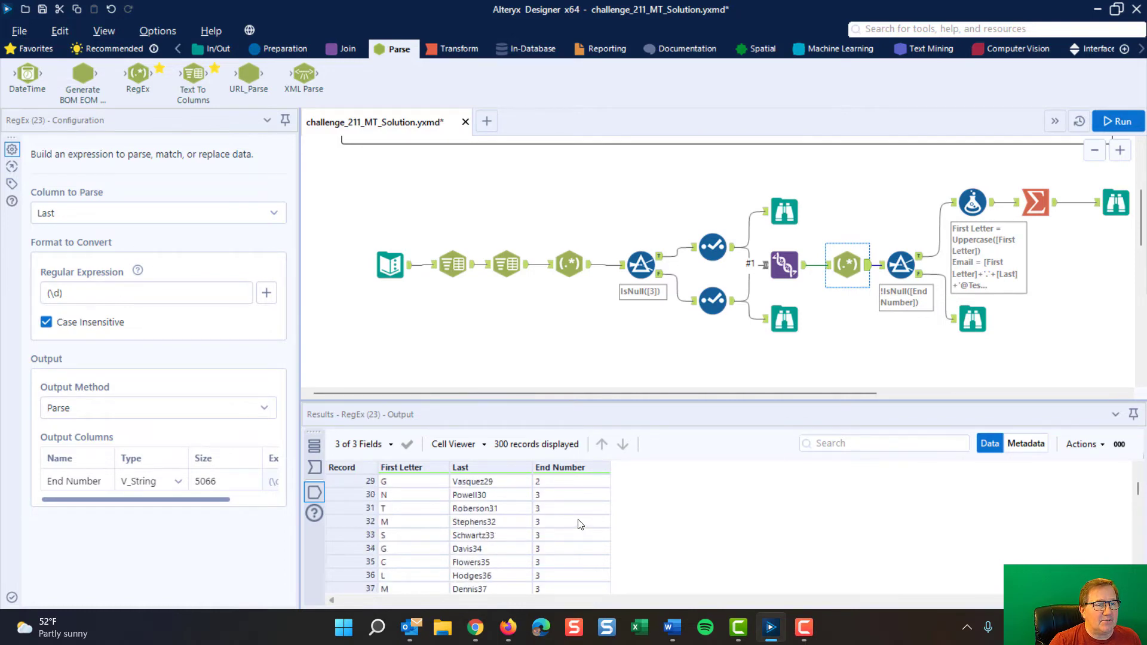
Step: Inspect the End Number Is not null filter and its false-branch Browse, and recheck the (\d) expression in the RegEx tool feeding it
{"action": "left_click", "coordinate": [900, 260]}
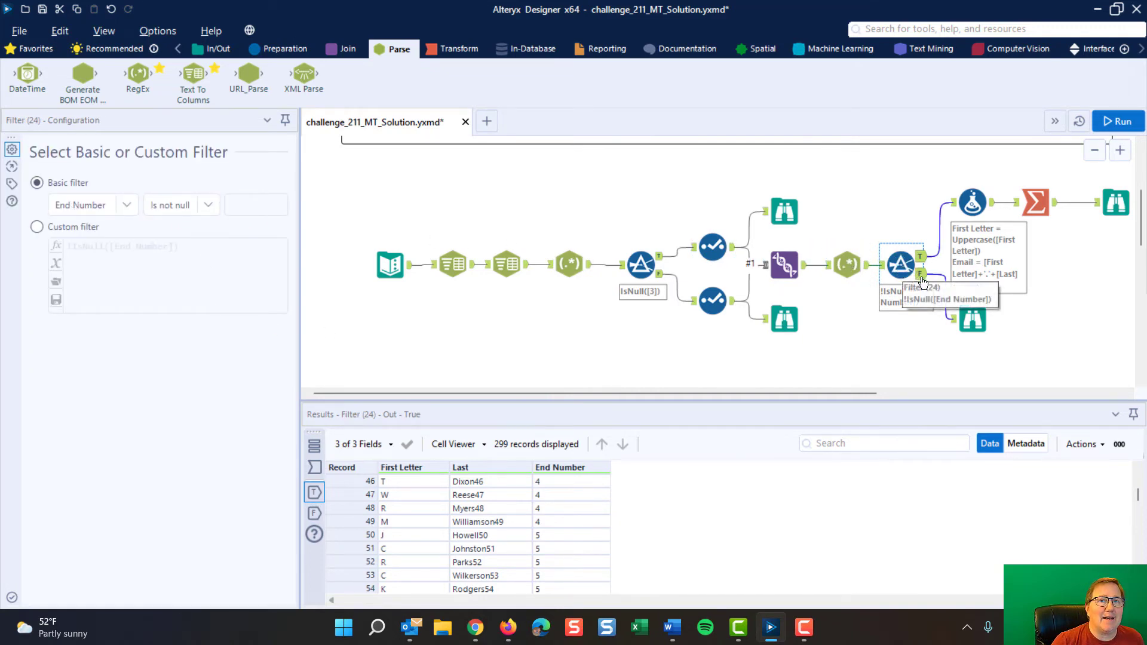
{"action": "left_click", "coordinate": [973, 321]}
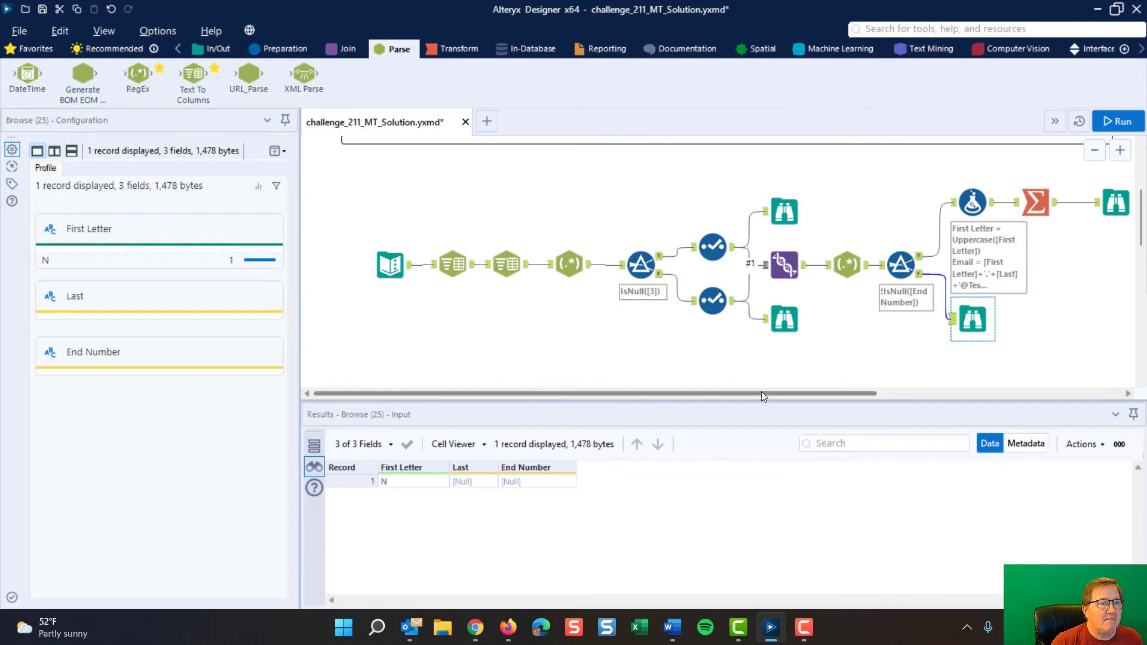
{"action": "left_click", "coordinate": [847, 265]}
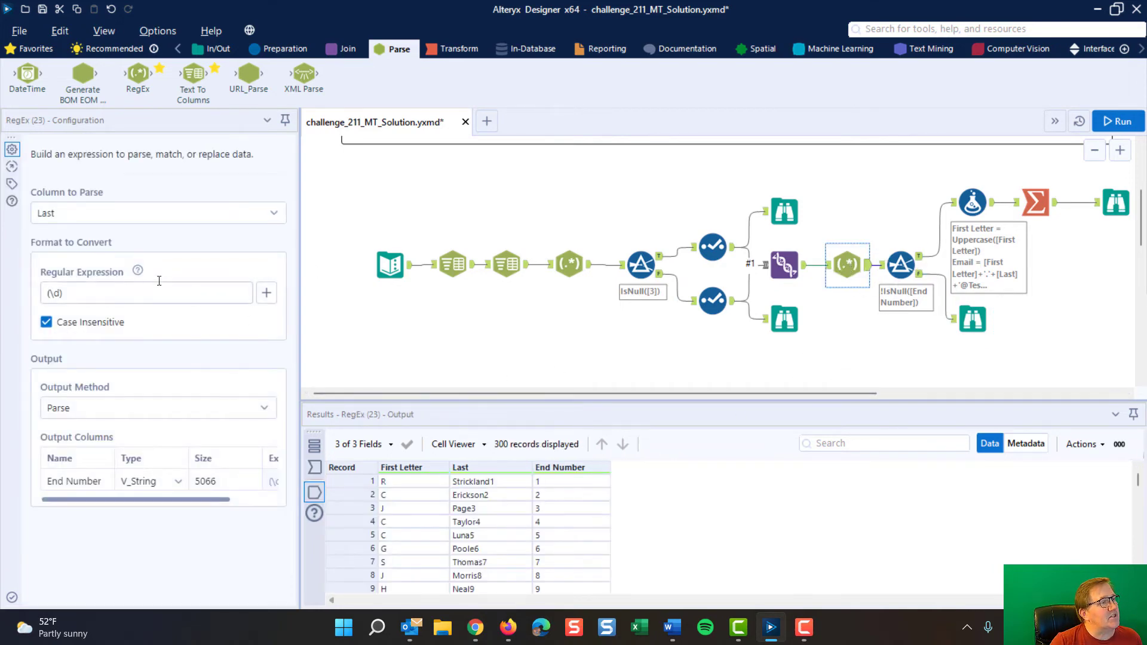
{"action": "left_click_drag", "start_coordinate": [120, 292], "coordinate": [35, 297]}
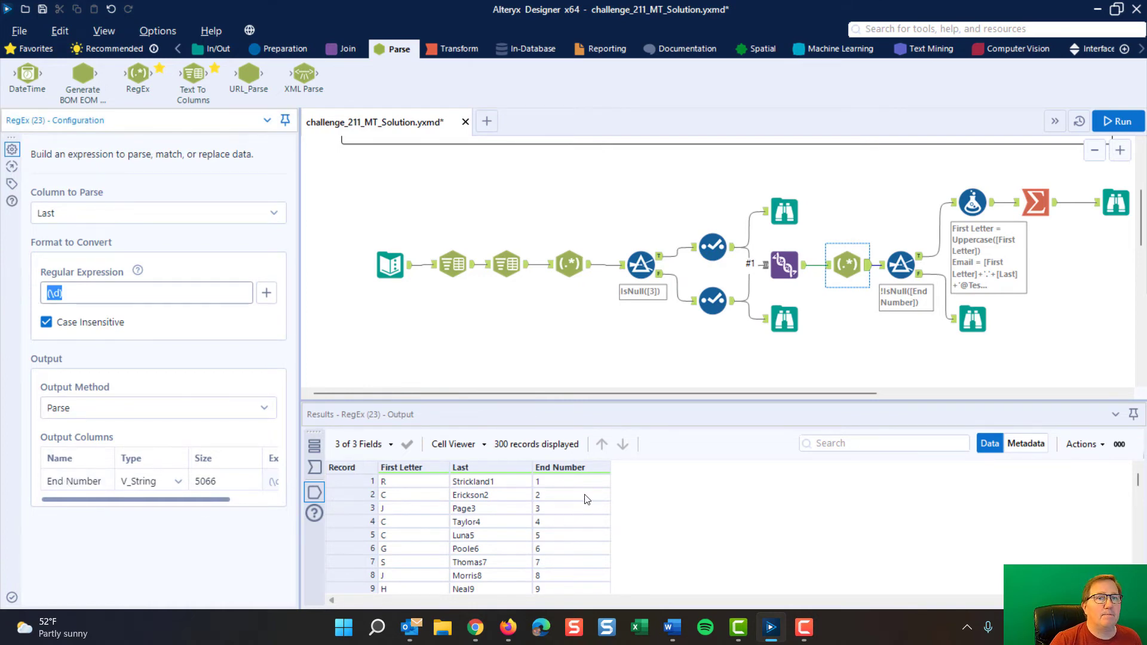
{"action": "left_click", "coordinate": [71, 297]}
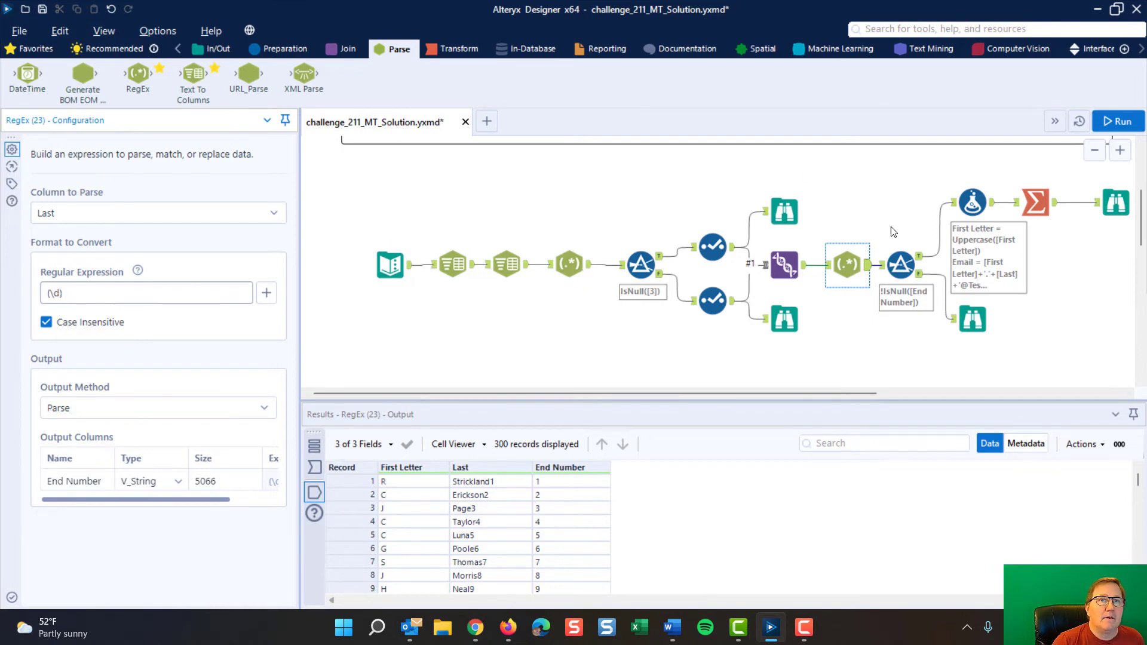
Step: Compare the End Number filter's true output with the record in the Browse tool on its false branch
{"action": "left_click_drag", "start_coordinate": [764, 393], "coordinate": [898, 393]}
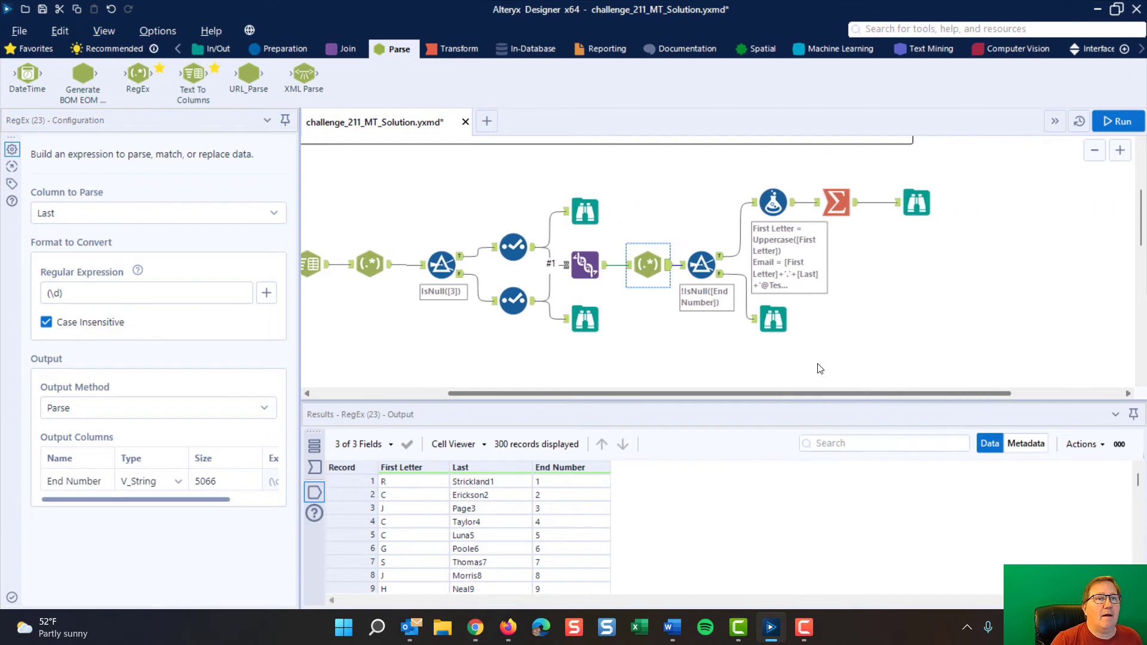
{"action": "left_click", "coordinate": [700, 262]}
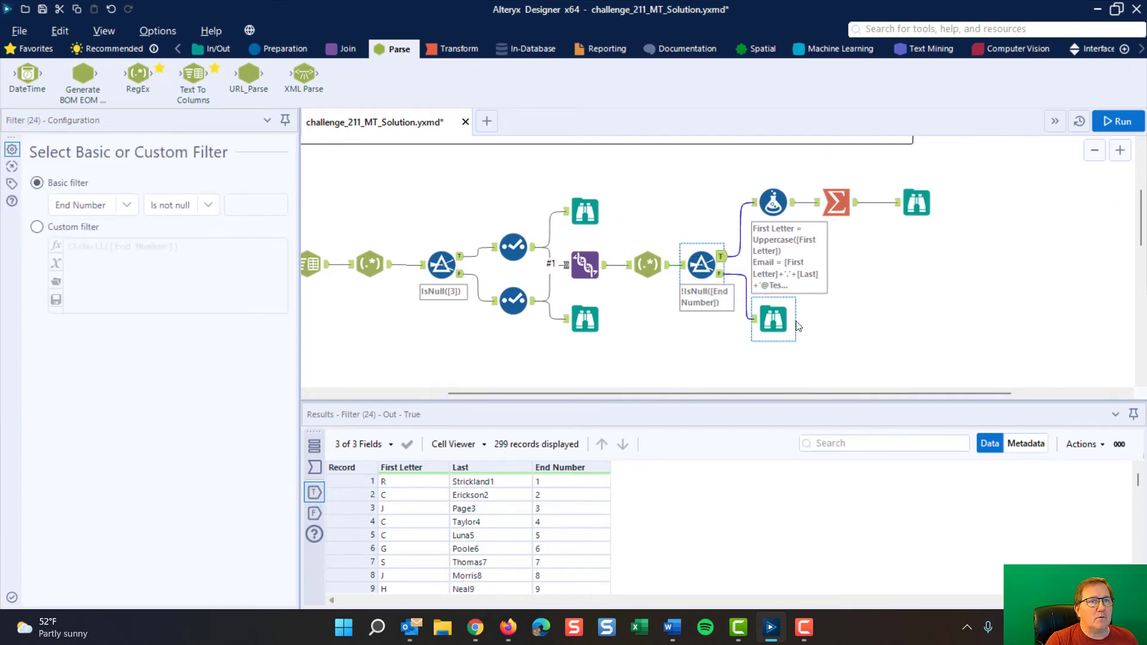
{"action": "left_click", "coordinate": [774, 320]}
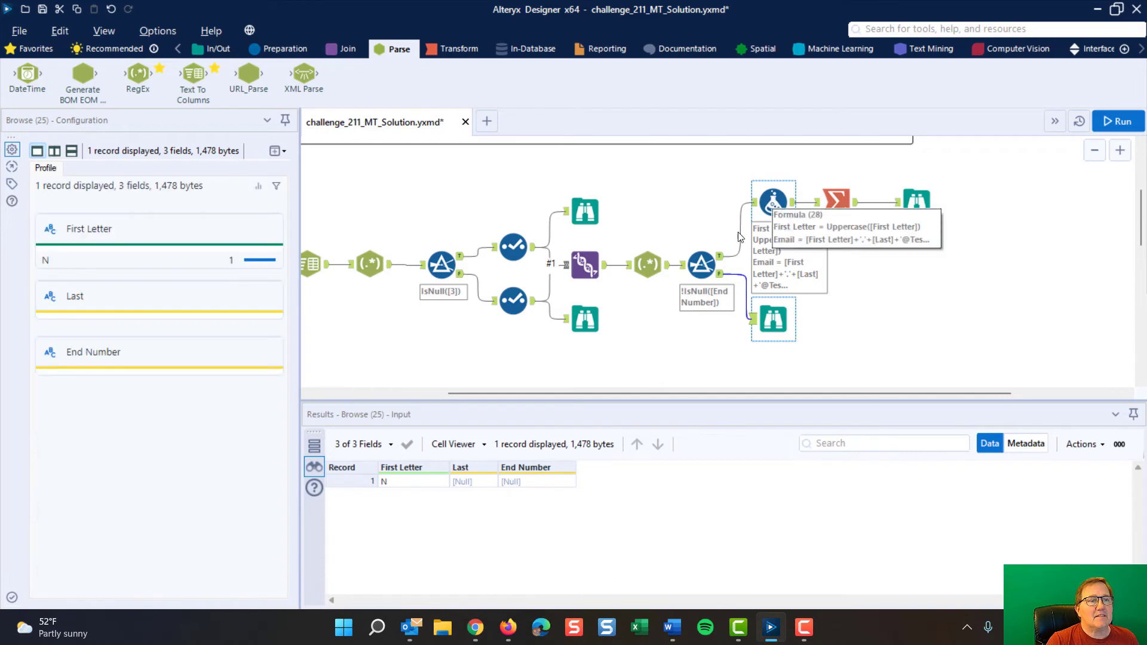
{"action": "left_click", "coordinate": [704, 260]}
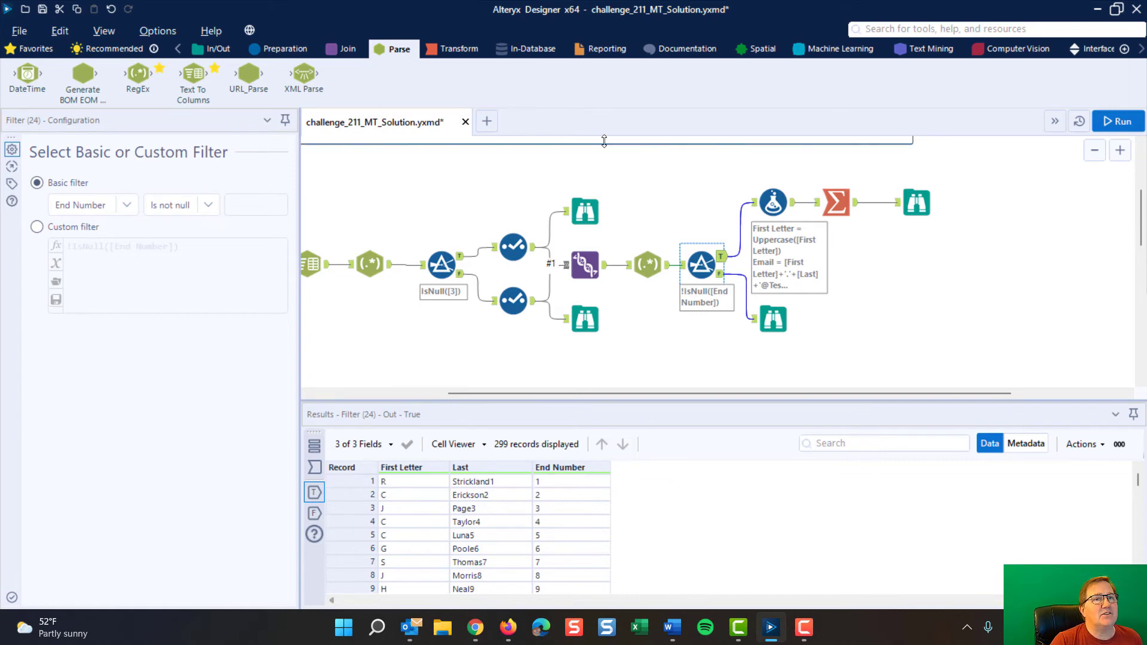
{"action": "left_click", "coordinate": [792, 203]}
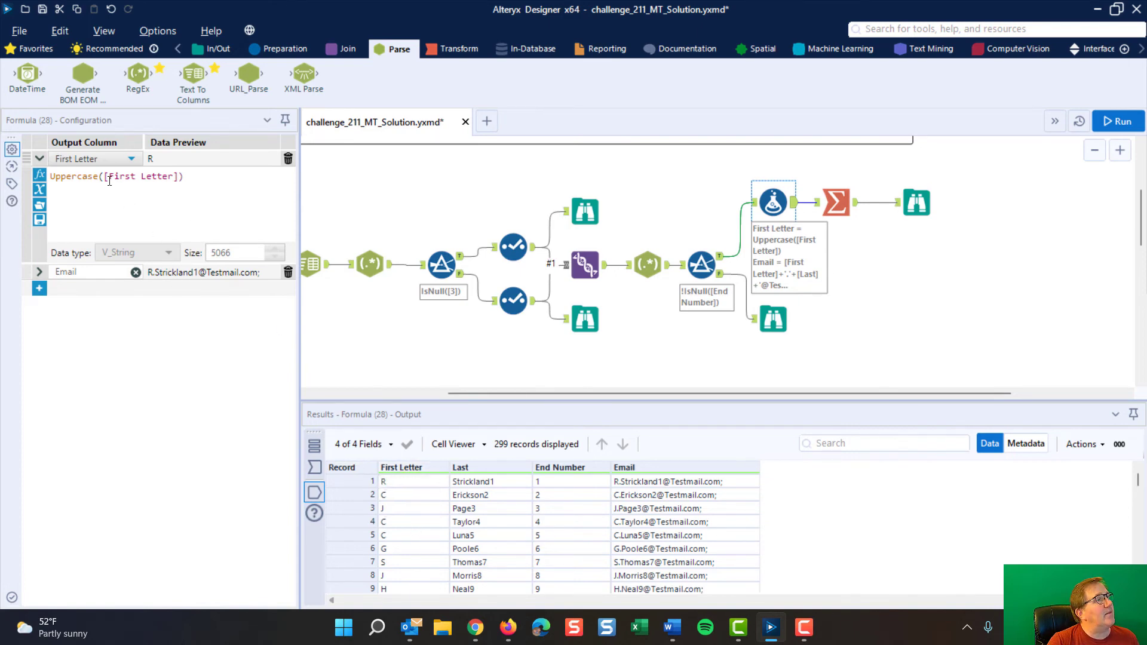
{"action": "left_click", "coordinate": [40, 273]}
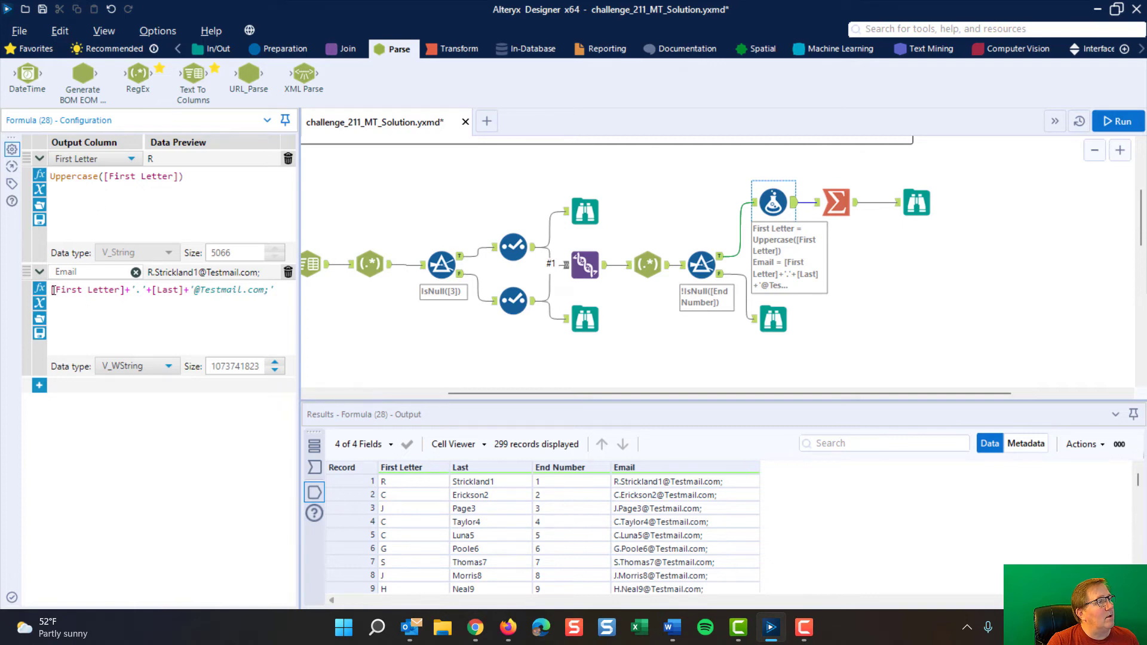
{"action": "left_click_drag", "start_coordinate": [54, 290], "coordinate": [137, 290]}
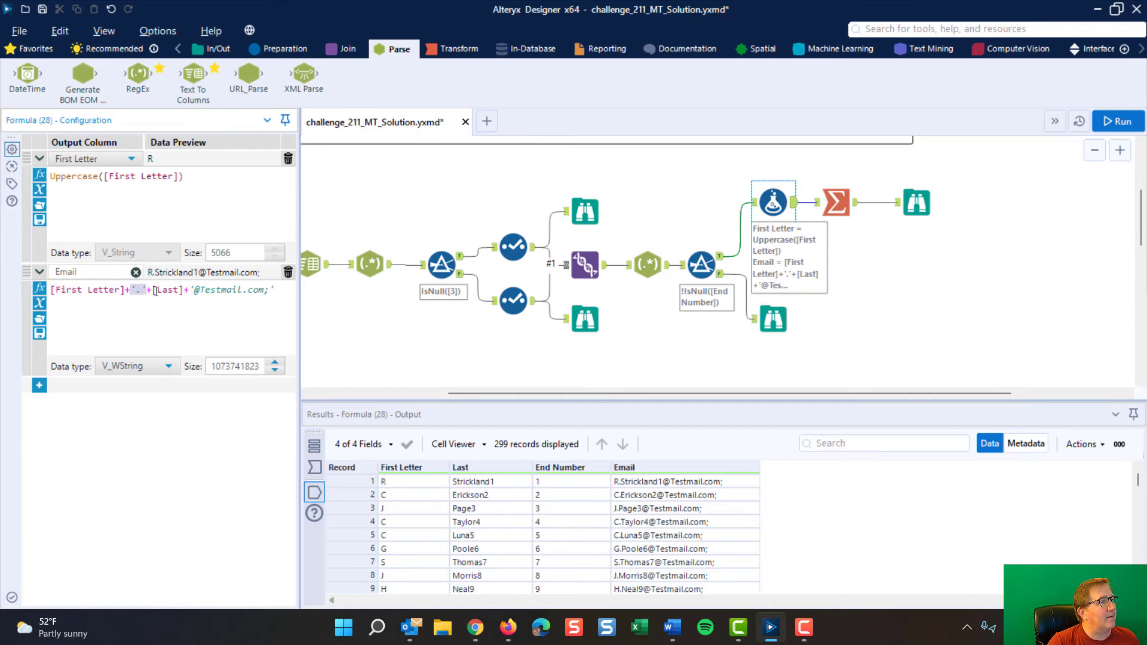
{"action": "left_click_drag", "start_coordinate": [153, 290], "coordinate": [179, 292]}
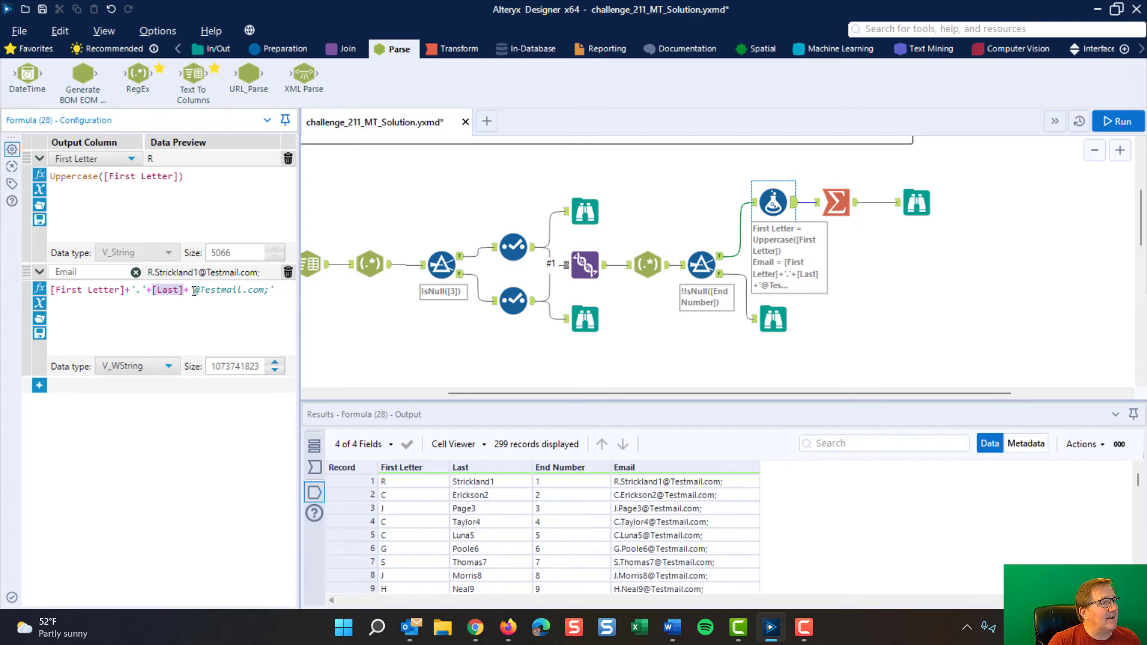
{"action": "left_click_drag", "start_coordinate": [194, 291], "coordinate": [260, 291]}
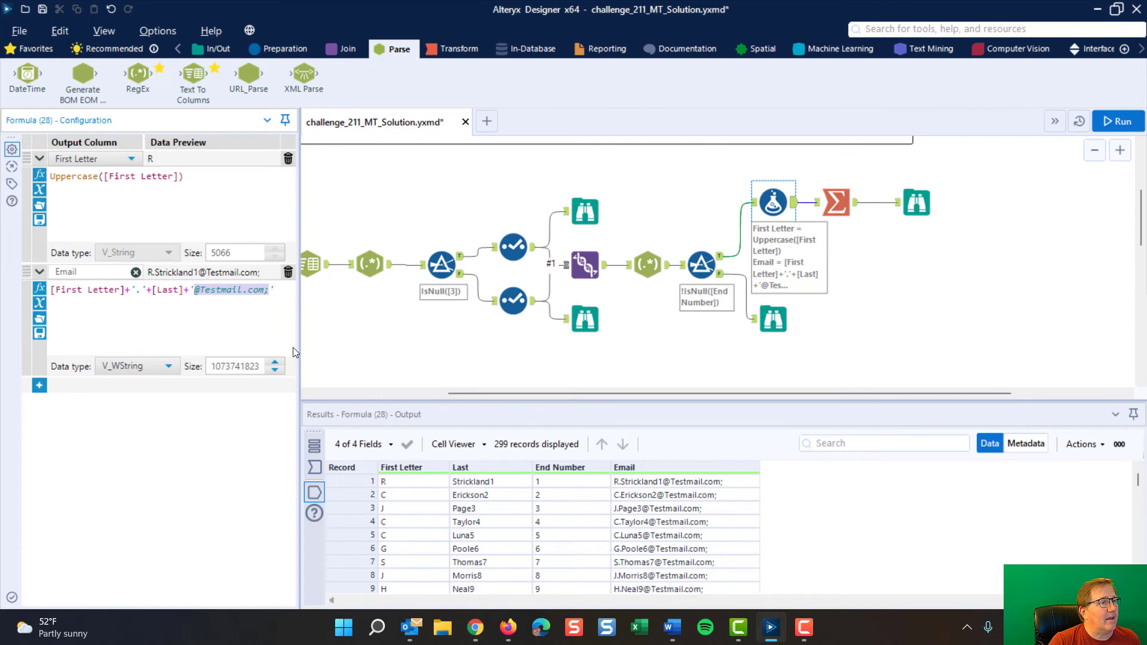
{"action": "left_click", "coordinate": [273, 290]}
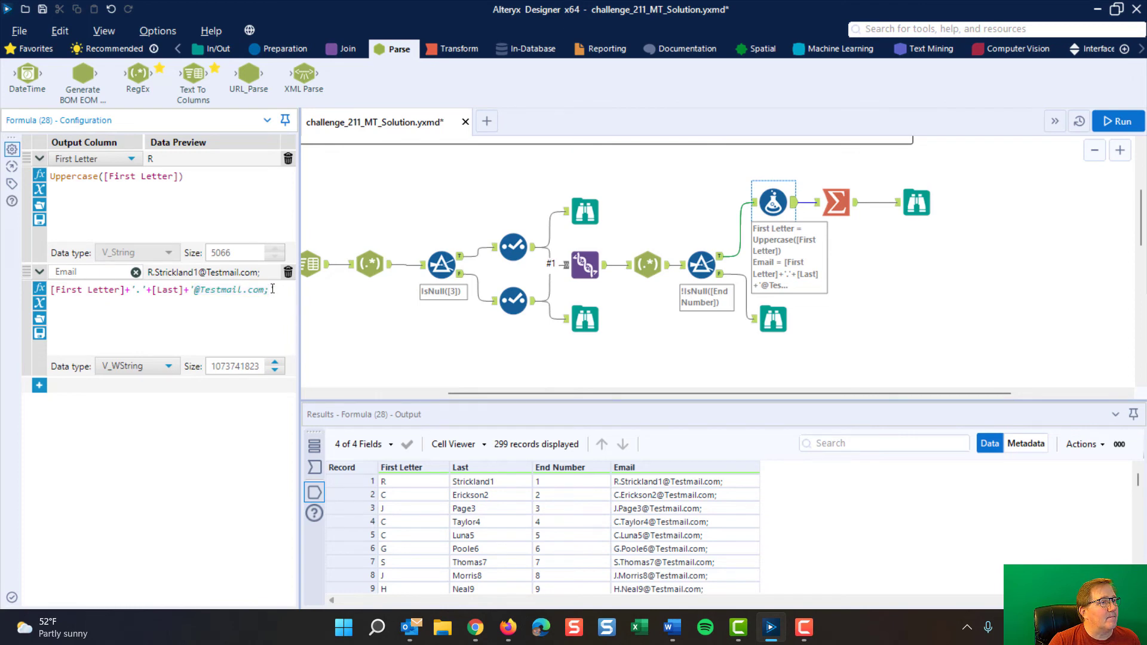
{"action": "left_click_drag", "start_coordinate": [269, 291], "coordinate": [197, 287]}
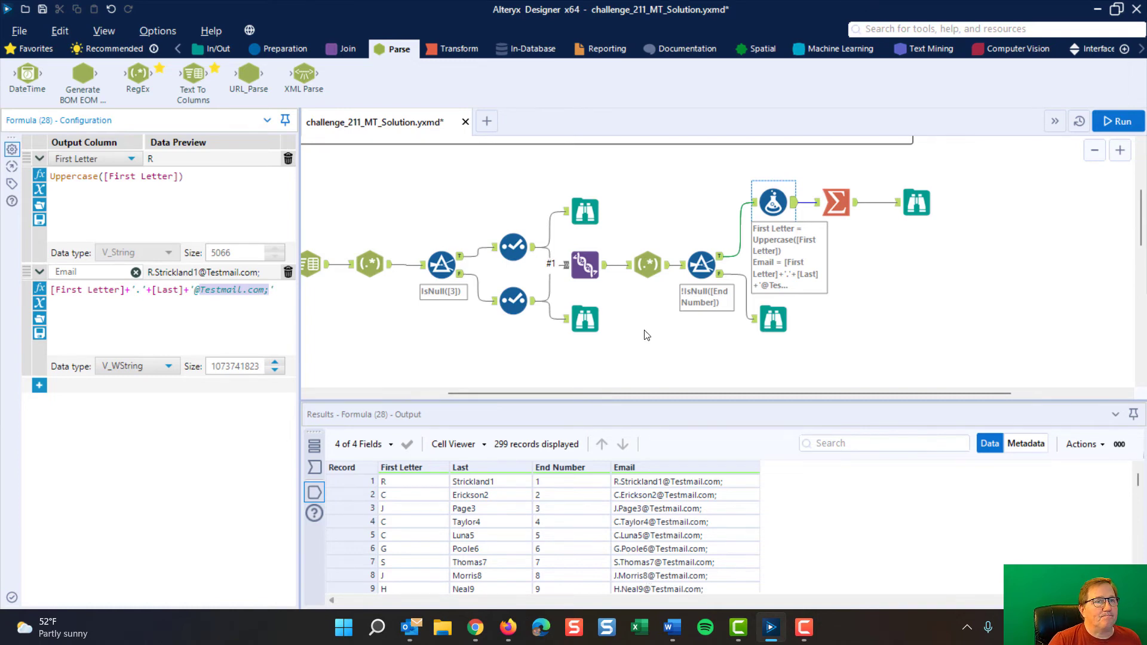
Step: Check the Formula tool's output, comparing the First Letter values of the first five records with their Email values
{"action": "left_click_drag", "start_coordinate": [652, 482], "coordinate": [663, 482]}
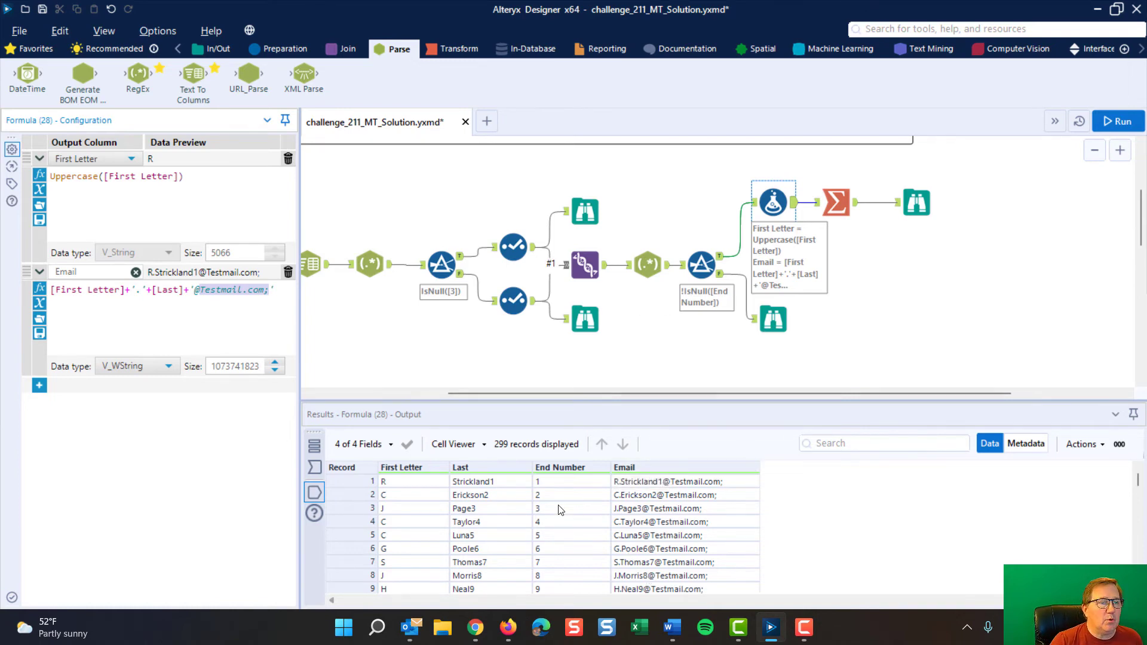
{"action": "left_click", "coordinate": [417, 487]}
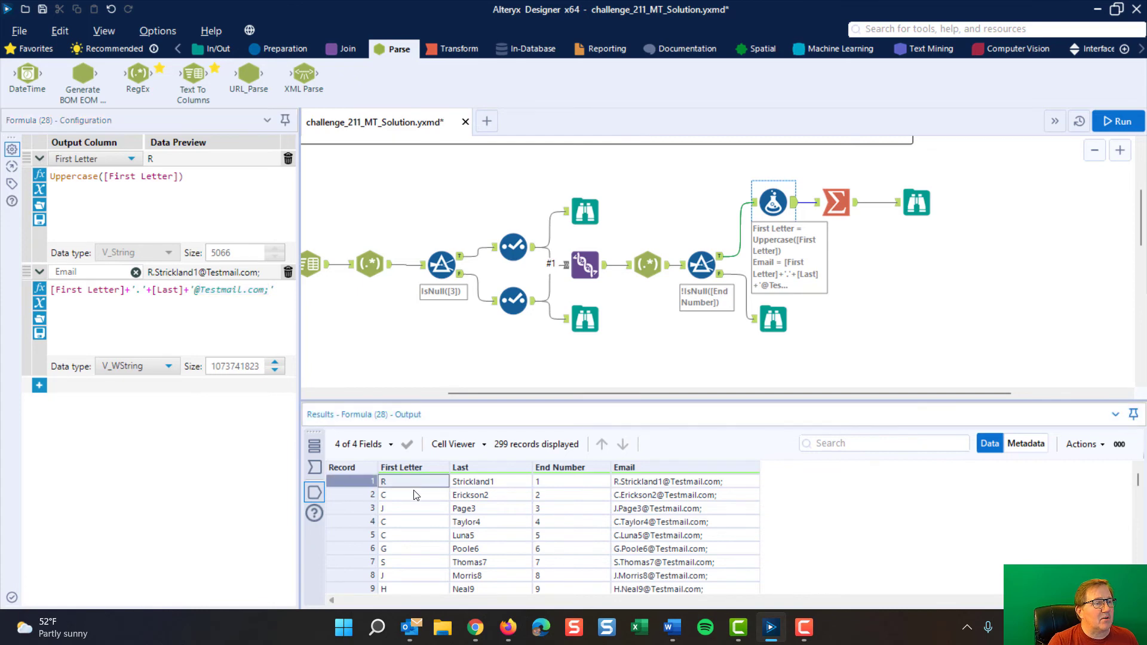
{"action": "left_click", "coordinate": [417, 497]}
{"action": "left_click", "coordinate": [420, 509]}
{"action": "left_click", "coordinate": [421, 535]}
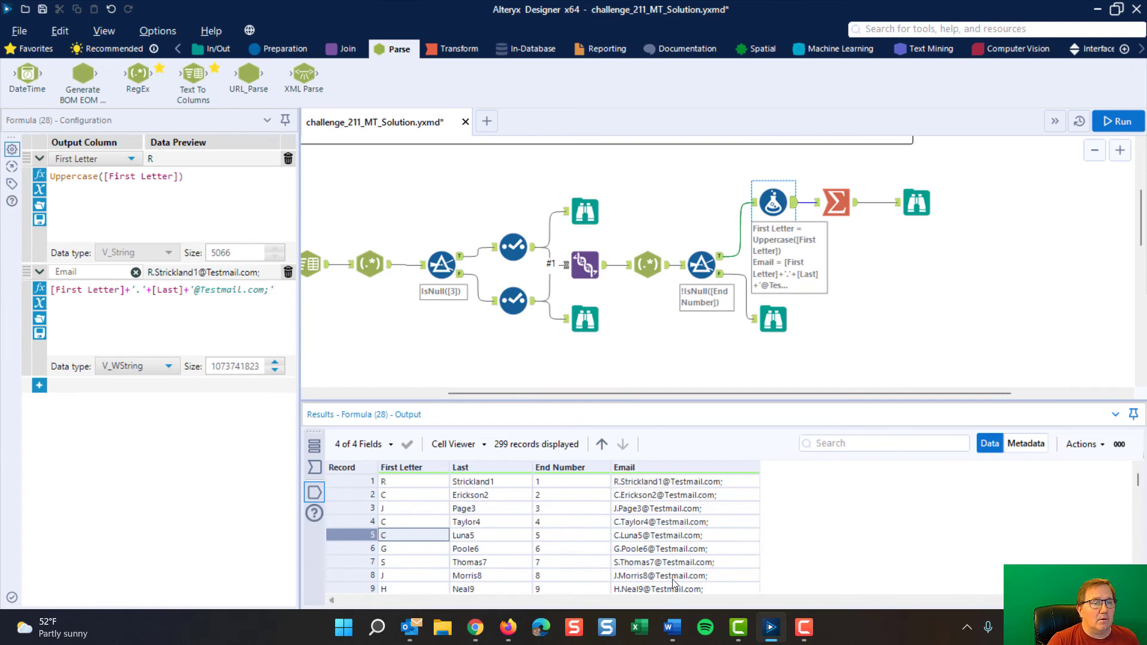
Step: Examine the Summarize tool's First Letter grouping and its Email Concatenate and Count actions, and view the final Browse tool's records
{"action": "left_click", "coordinate": [835, 201]}
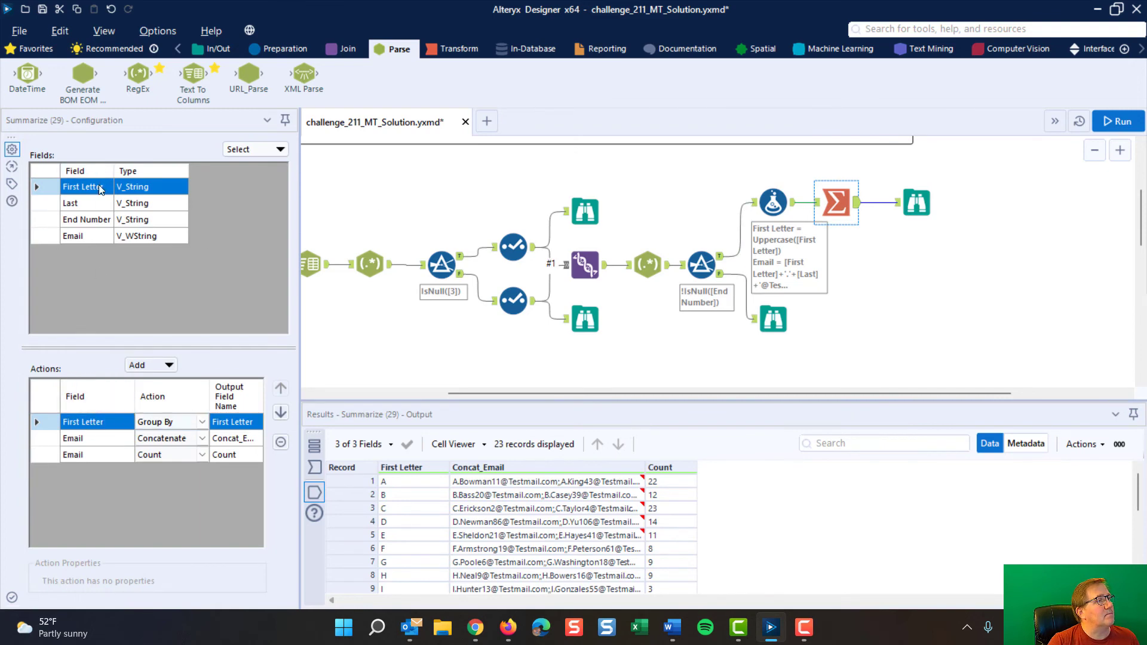
{"action": "left_click", "coordinate": [96, 227]}
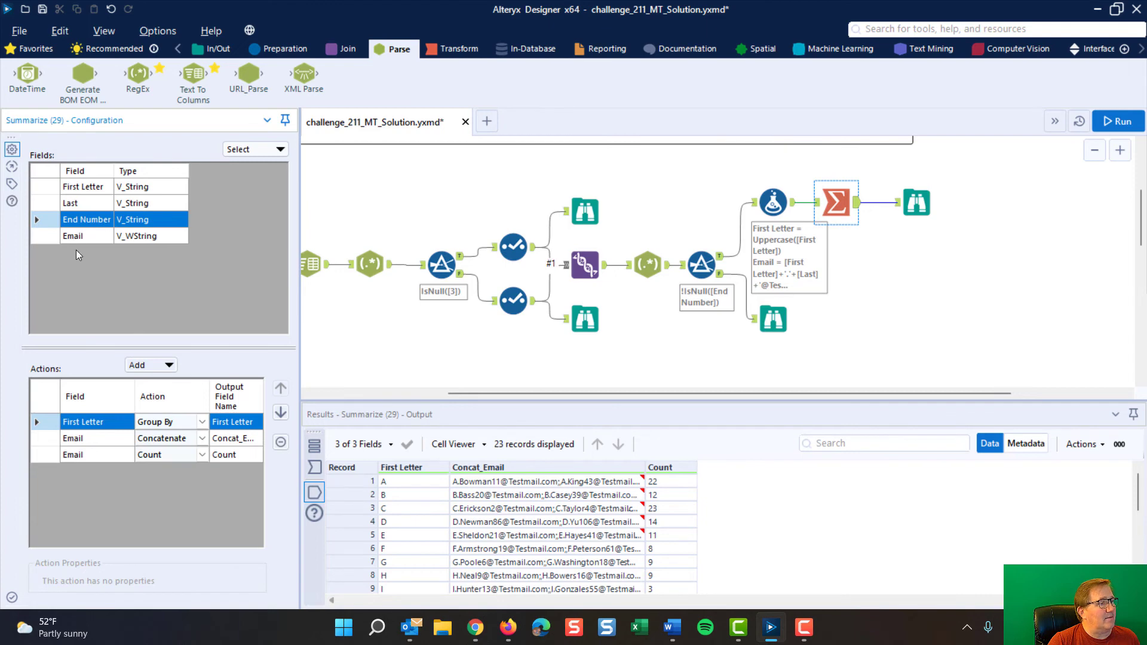
{"action": "left_click", "coordinate": [83, 234]}
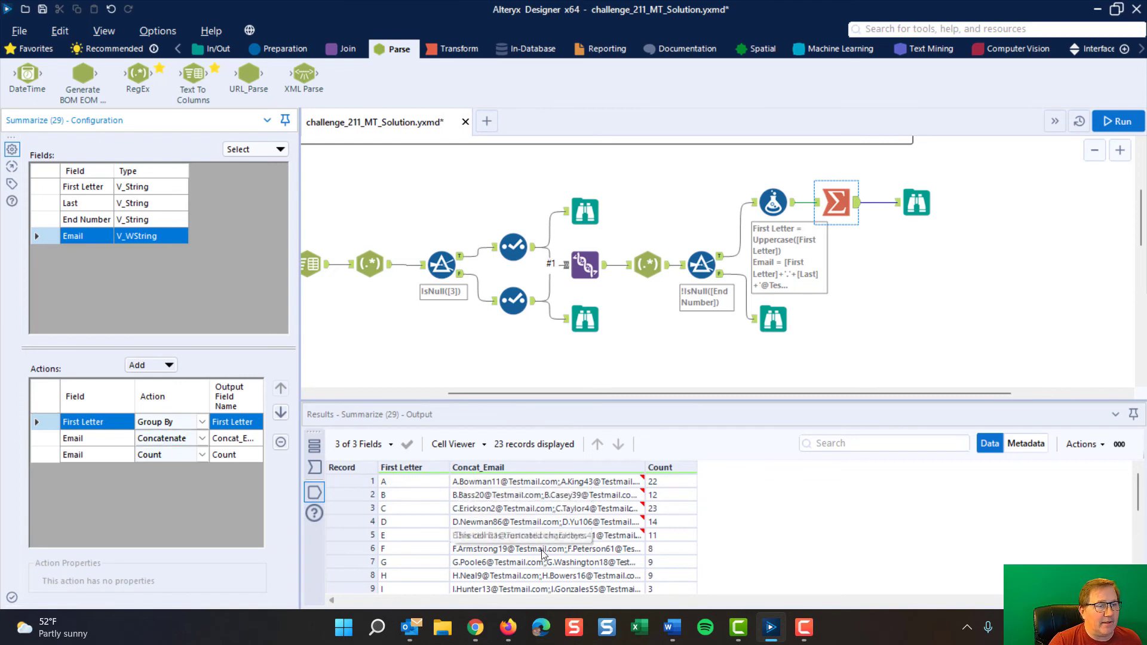
{"action": "left_click", "coordinate": [93, 453]}
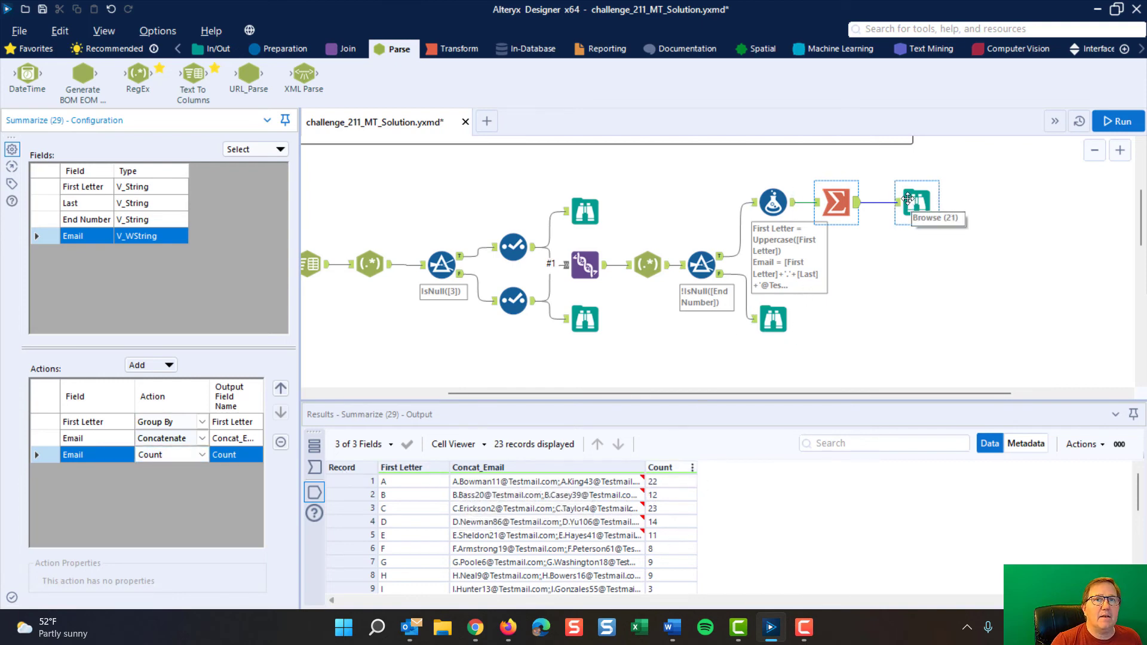
{"action": "left_click", "coordinate": [919, 196]}
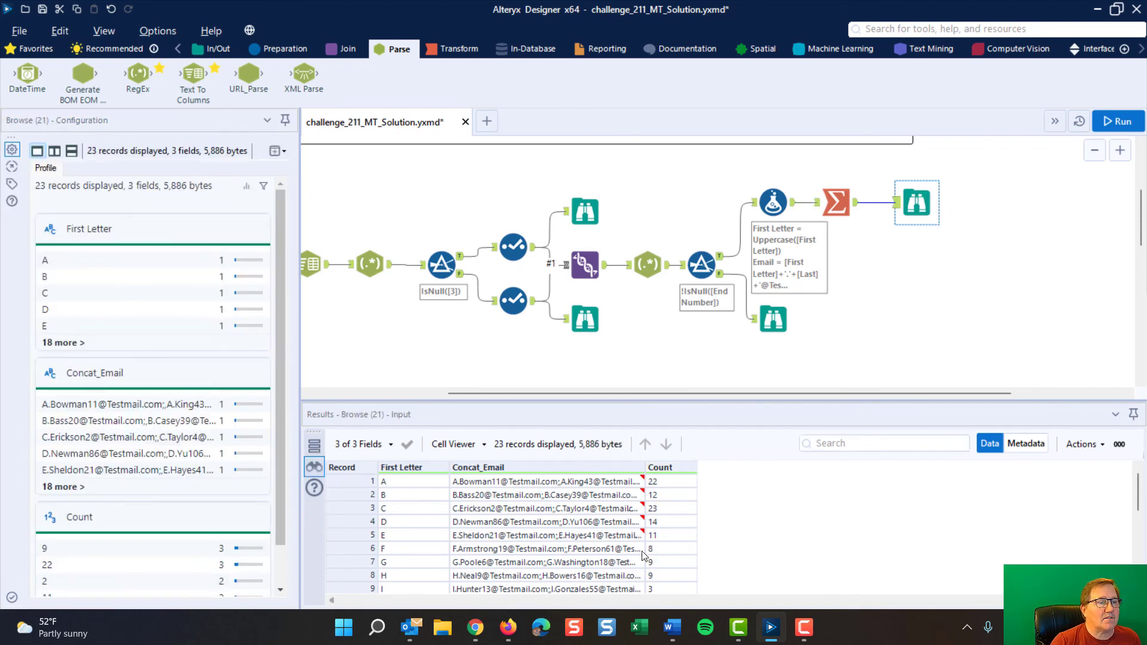
Step: Change the separator of the Summarize tool's Email Concatenate action to a space and rerun the workflow
{"action": "left_click", "coordinate": [839, 199]}
{"action": "left_click", "coordinate": [161, 438]}
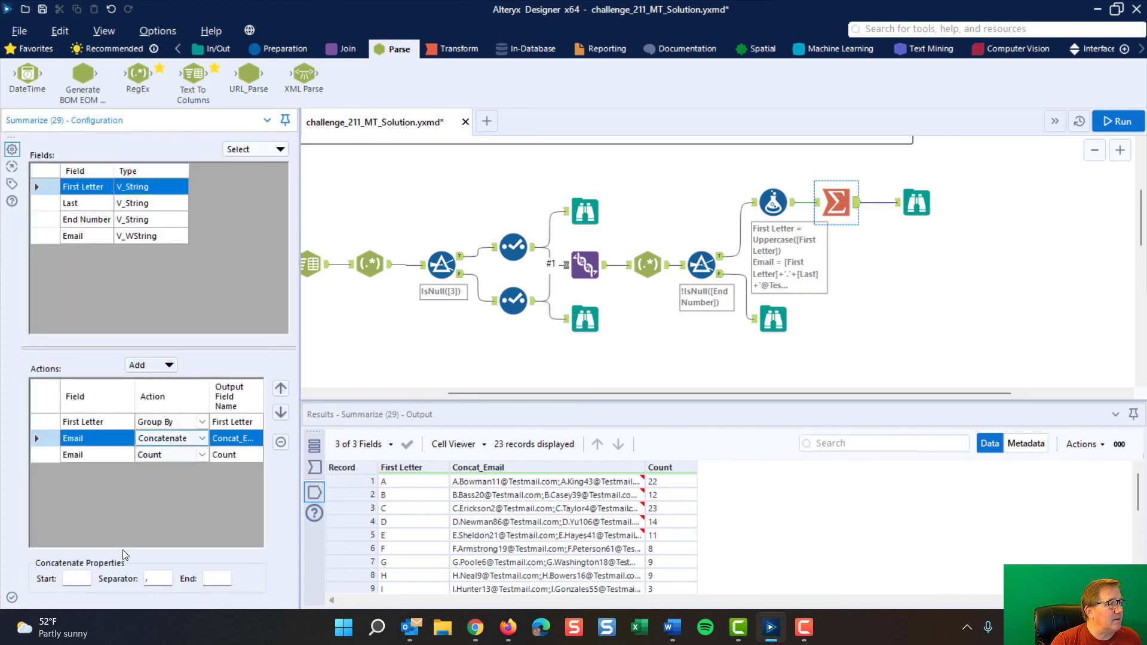
{"action": "left_click", "coordinate": [167, 578]}
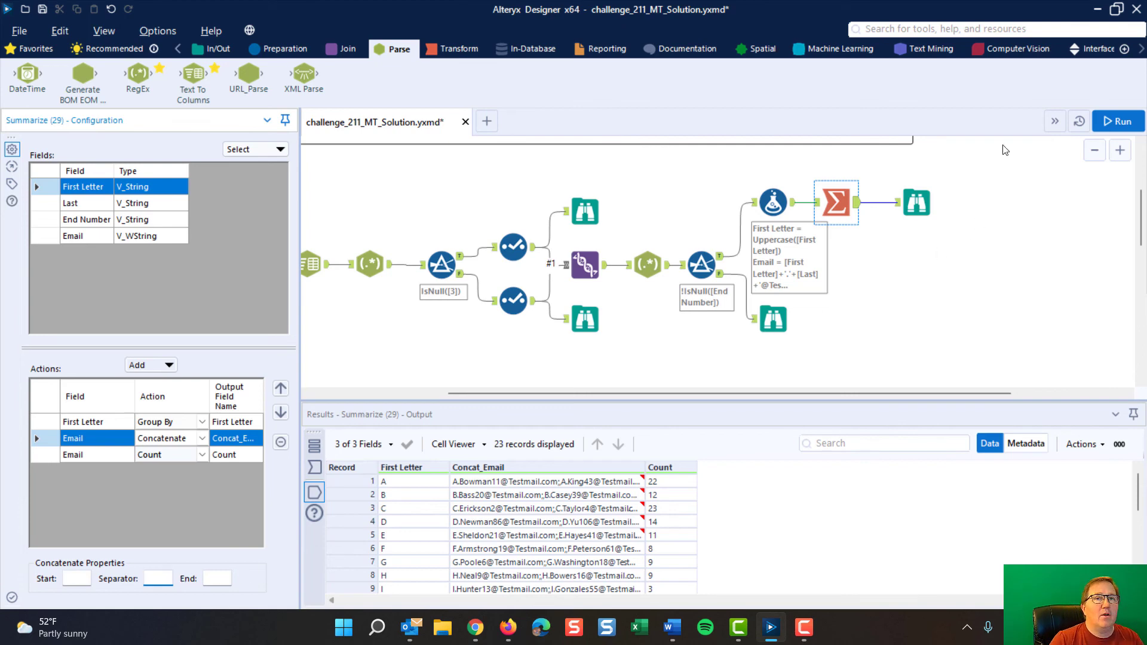
{"action": "left_click", "coordinate": [1119, 124]}
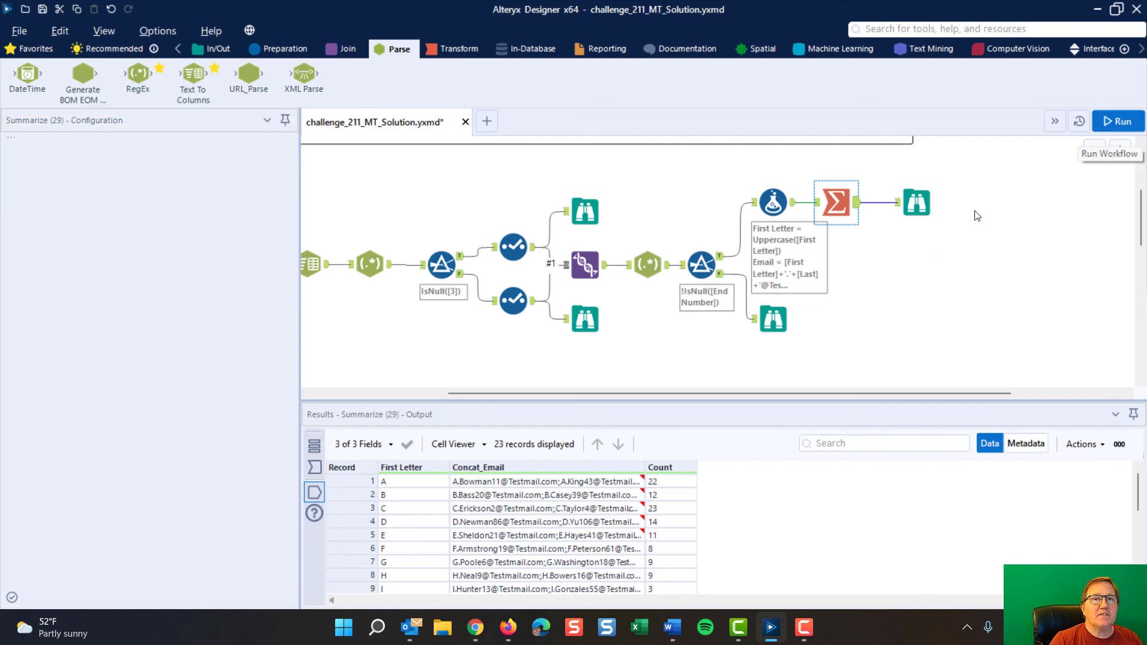
Step: Check the separators between addresses in the final Browse tool's Concat_Email column at full width, and review the whole workflow from its input
{"action": "left_click", "coordinate": [924, 201]}
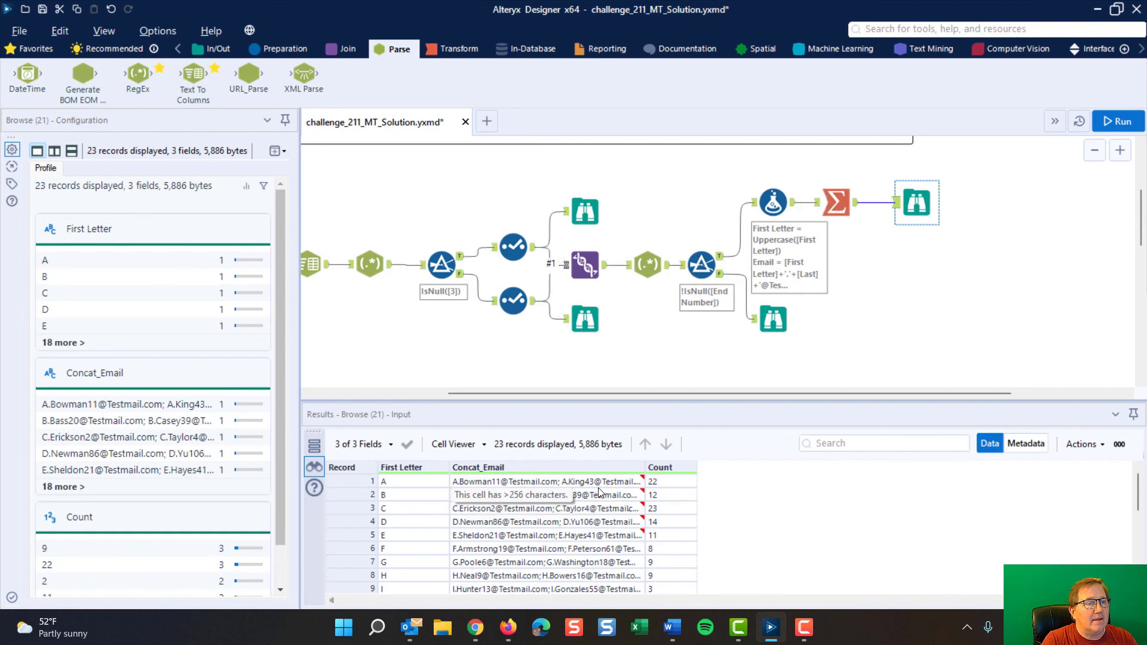
{"action": "double_click", "coordinate": [647, 468]}
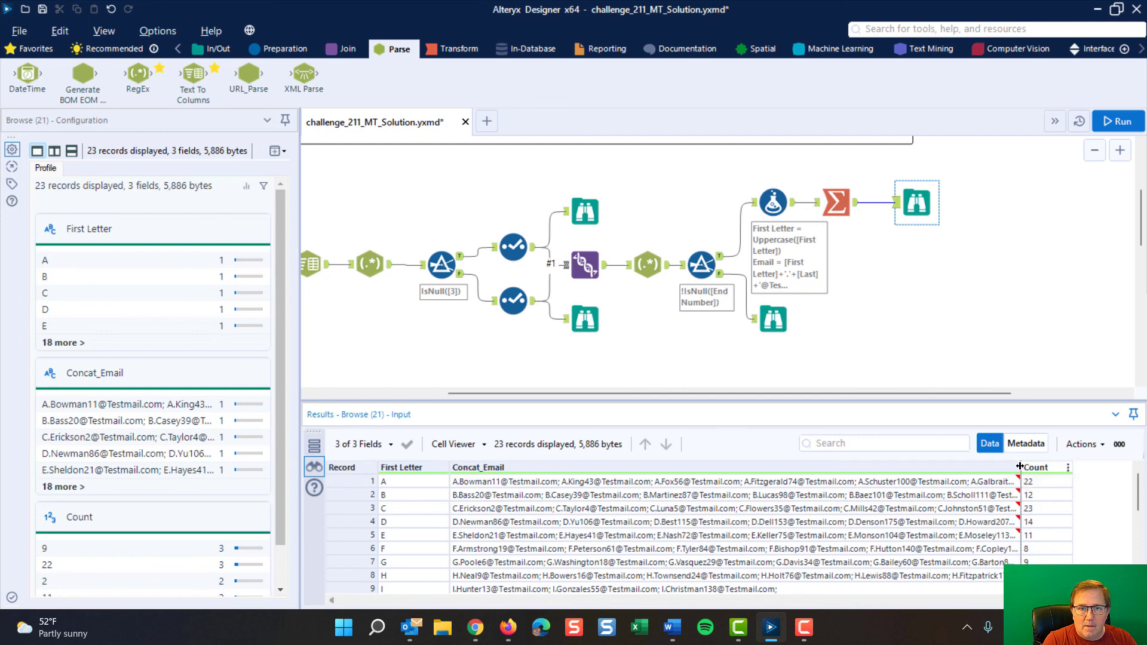
{"action": "left_click_drag", "start_coordinate": [552, 465], "coordinate": [601, 464]}
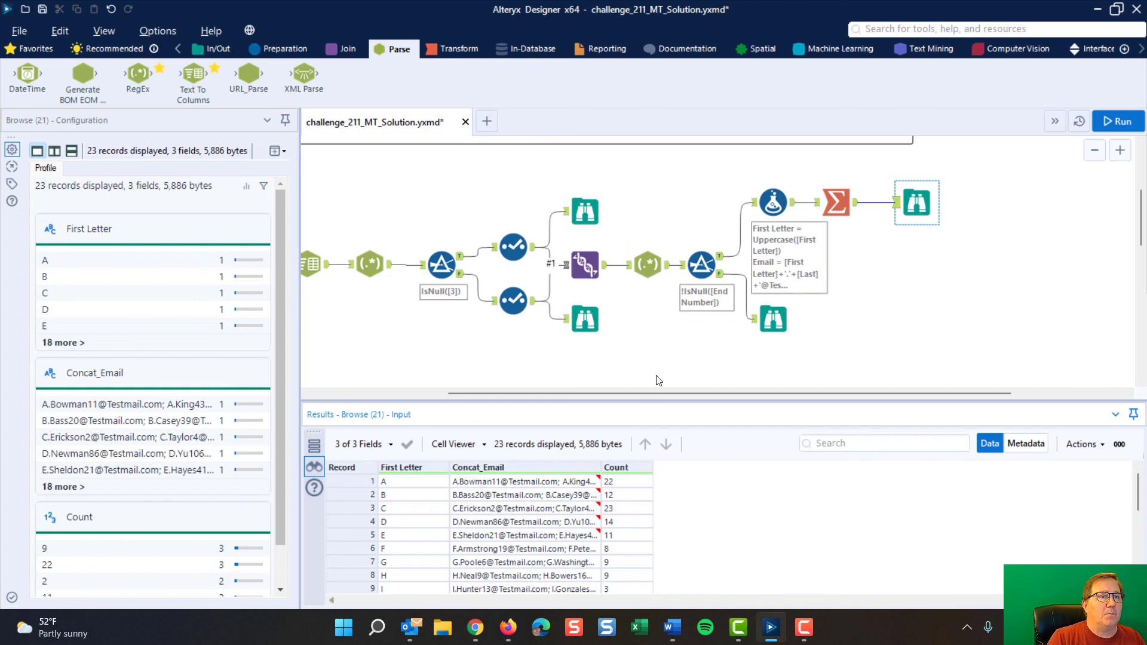
{"action": "left_click_drag", "start_coordinate": [652, 393], "coordinate": [407, 403]}
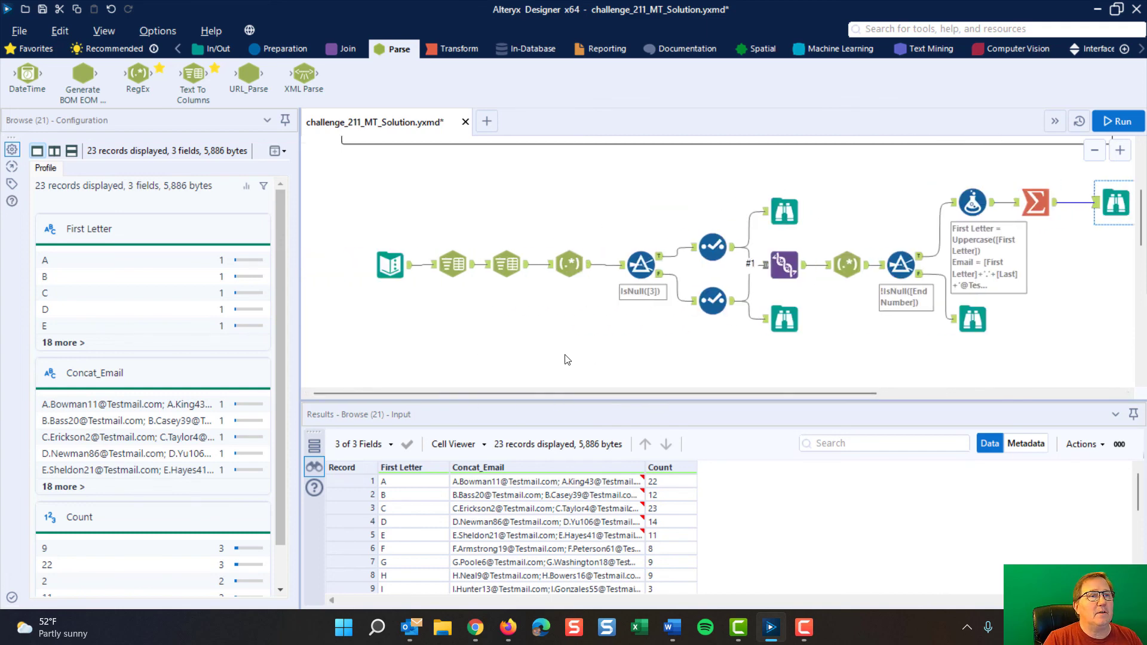
{"action": "left_click_drag", "start_coordinate": [500, 392], "coordinate": [521, 388]}
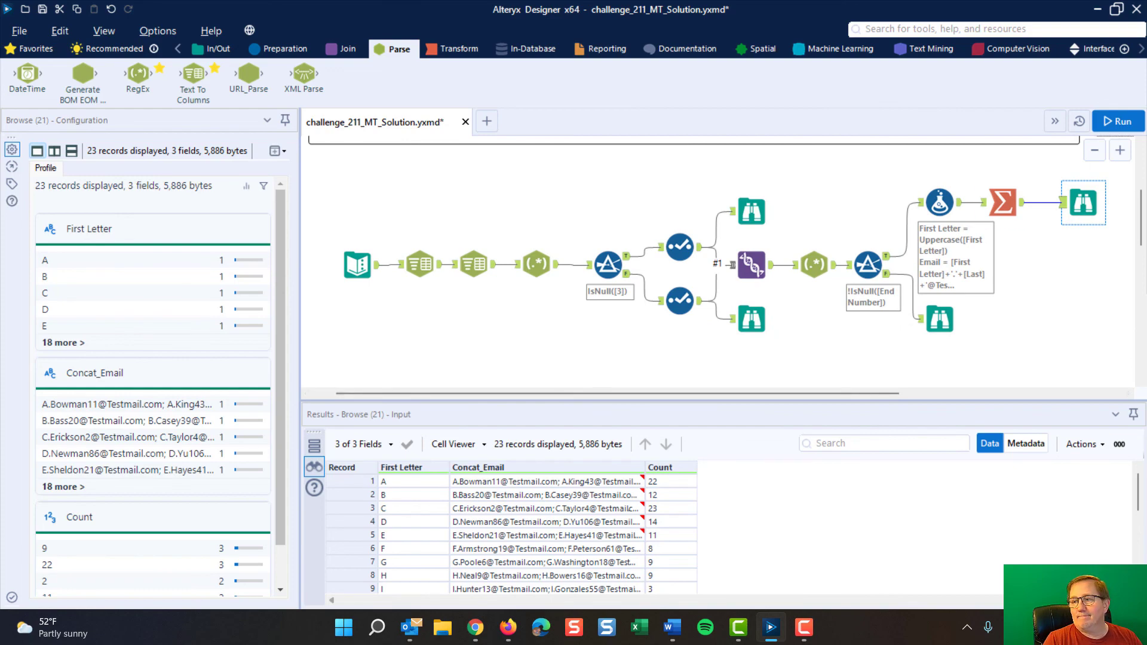